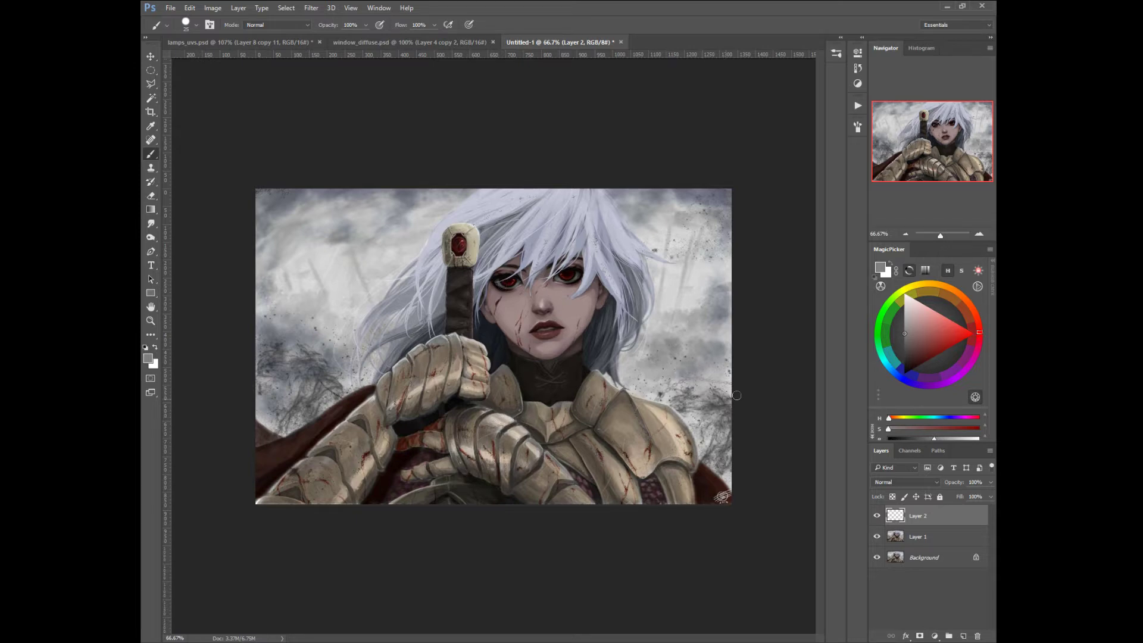
# Mark the shoulder plate, both gauntlets and the sword pommel with red brush strokes on Layer 2, and delete that layer.
pyautogui.moveTo(963, 334); pyautogui.dragTo(974, 332)
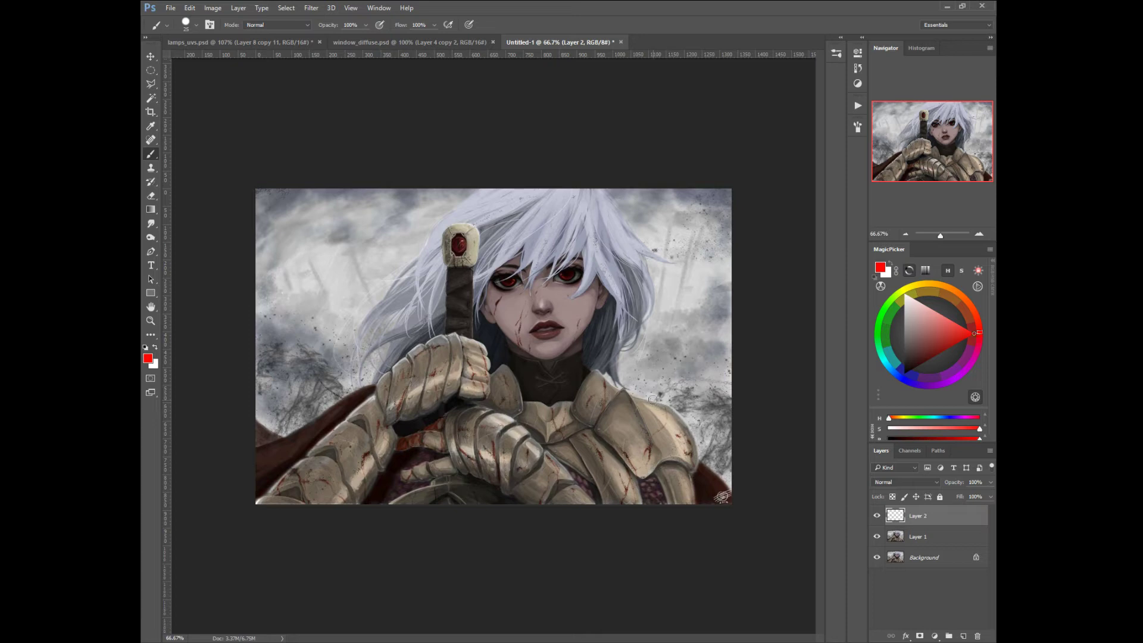
pyautogui.moveTo(655, 402); pyautogui.dragTo(696, 456)
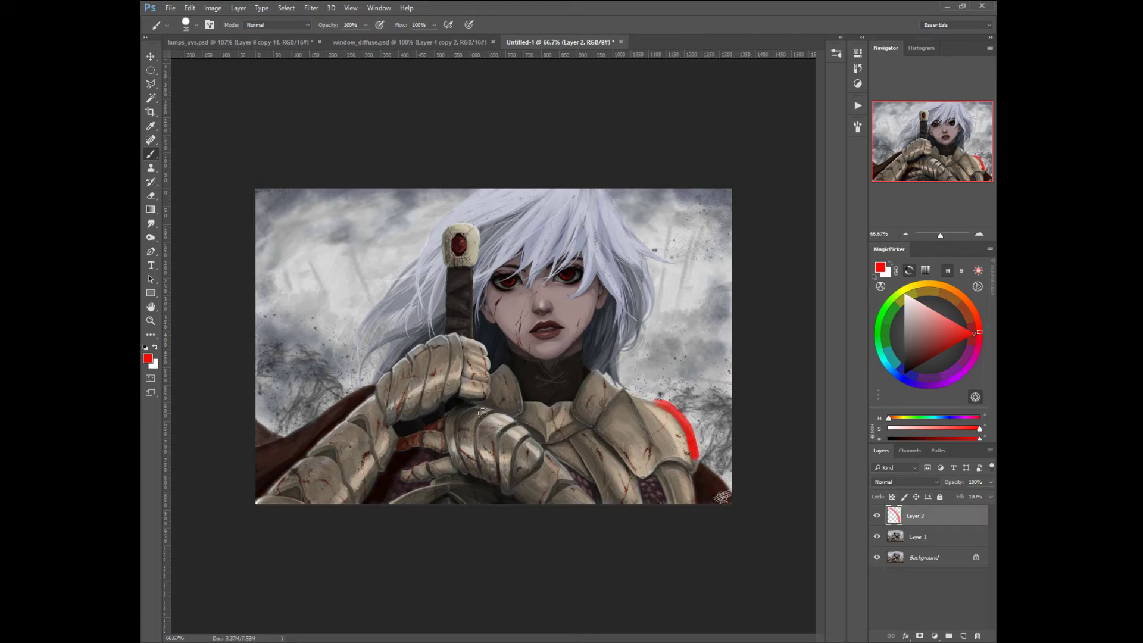
pyautogui.moveTo(482, 412)
pyautogui.mouseDown()
pyautogui.moveTo(552, 467)
pyautogui.moveTo(436, 442)
pyautogui.mouseUp()
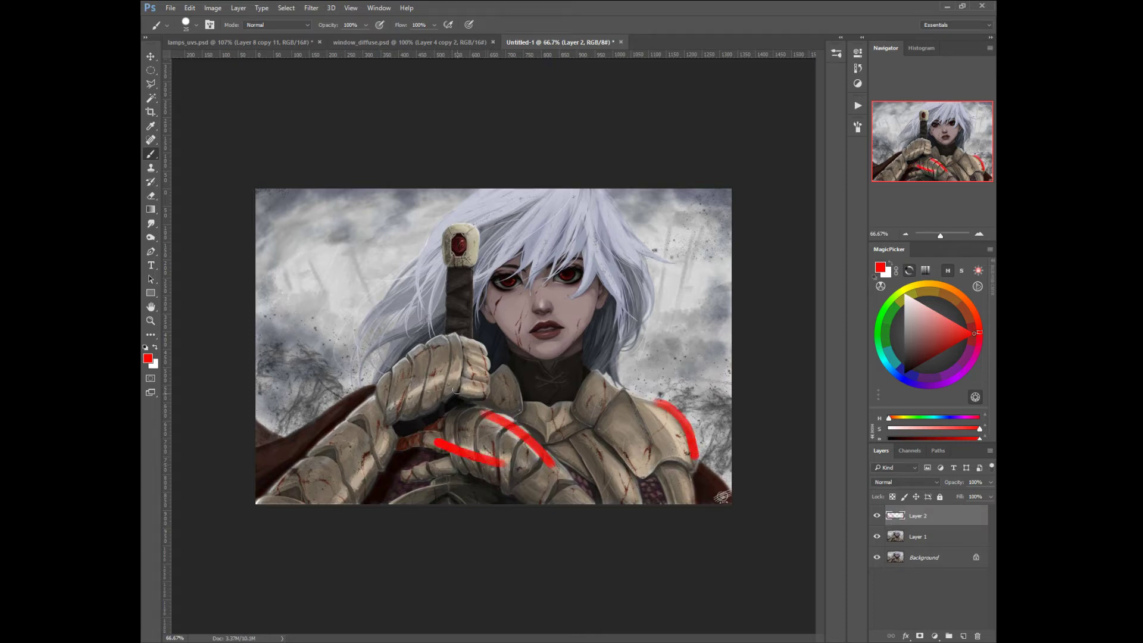
pyautogui.moveTo(470, 371); pyautogui.dragTo(346, 448)
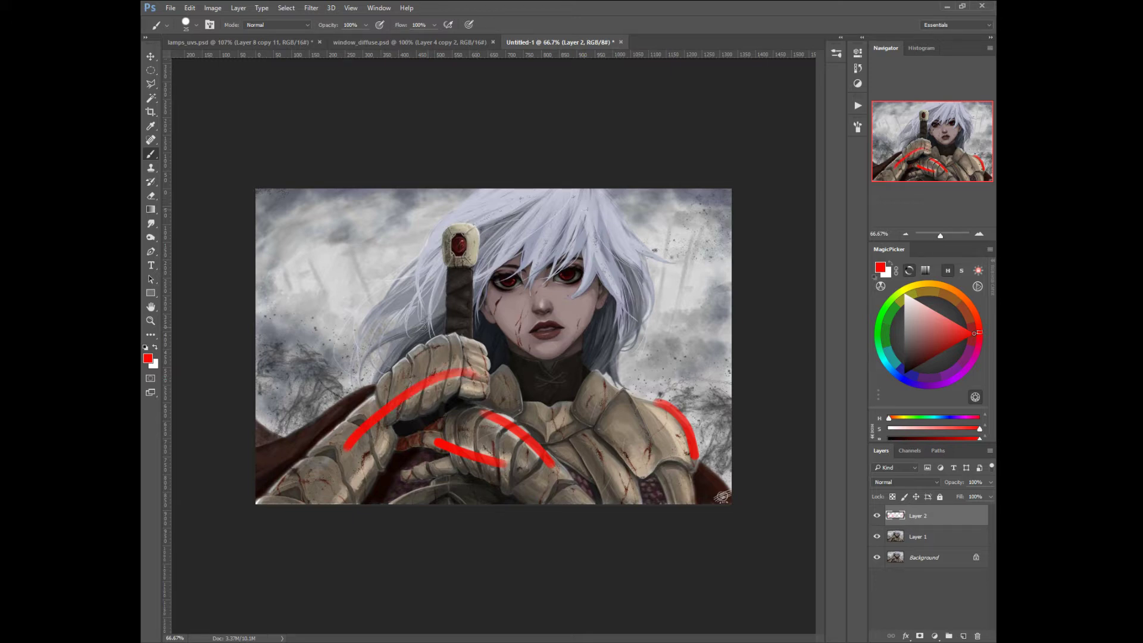
pyautogui.moveTo(467, 225); pyautogui.dragTo(473, 253)
pyautogui.moveTo(897, 515)
pyautogui.mouseDown()
pyautogui.moveTo(905, 632)
pyautogui.moveTo(977, 636)
pyautogui.mouseUp()
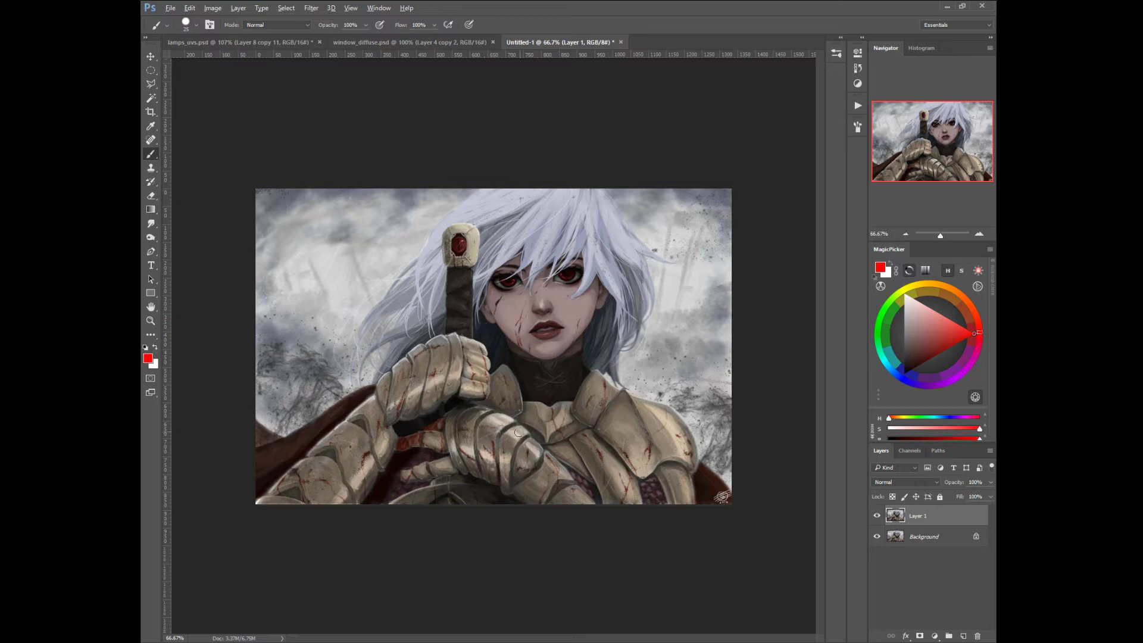
# Sample a light beige from the gauntlet armor and choose the Dodge tool.
pyautogui.keyDown('alt'); pyautogui.click(512, 462); pyautogui.keyUp('alt')
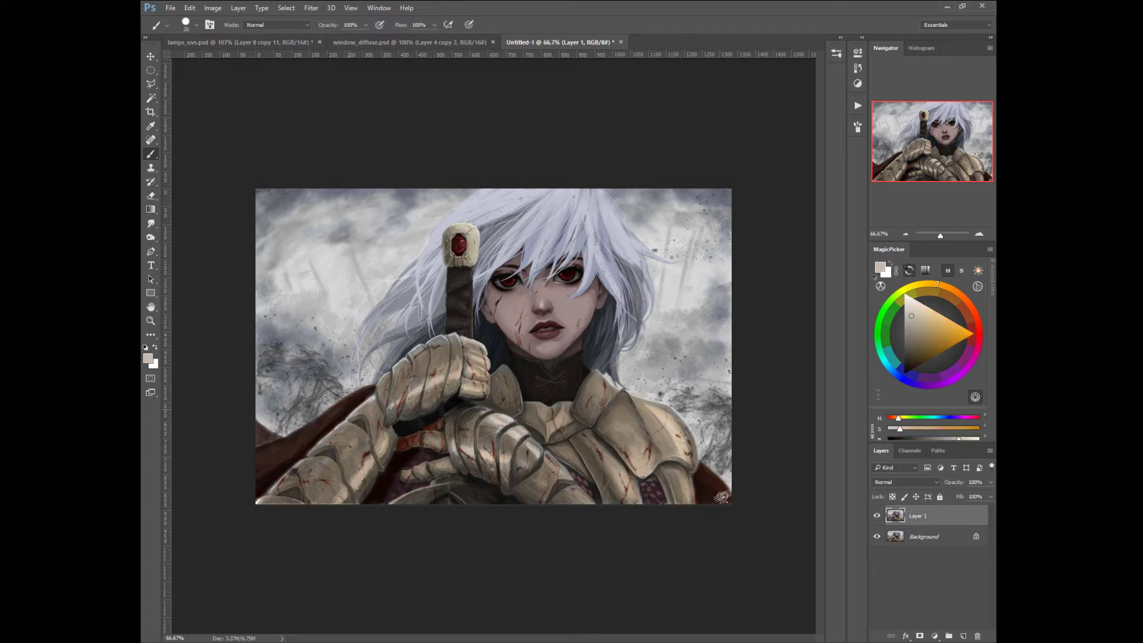
pyautogui.click(151, 238)
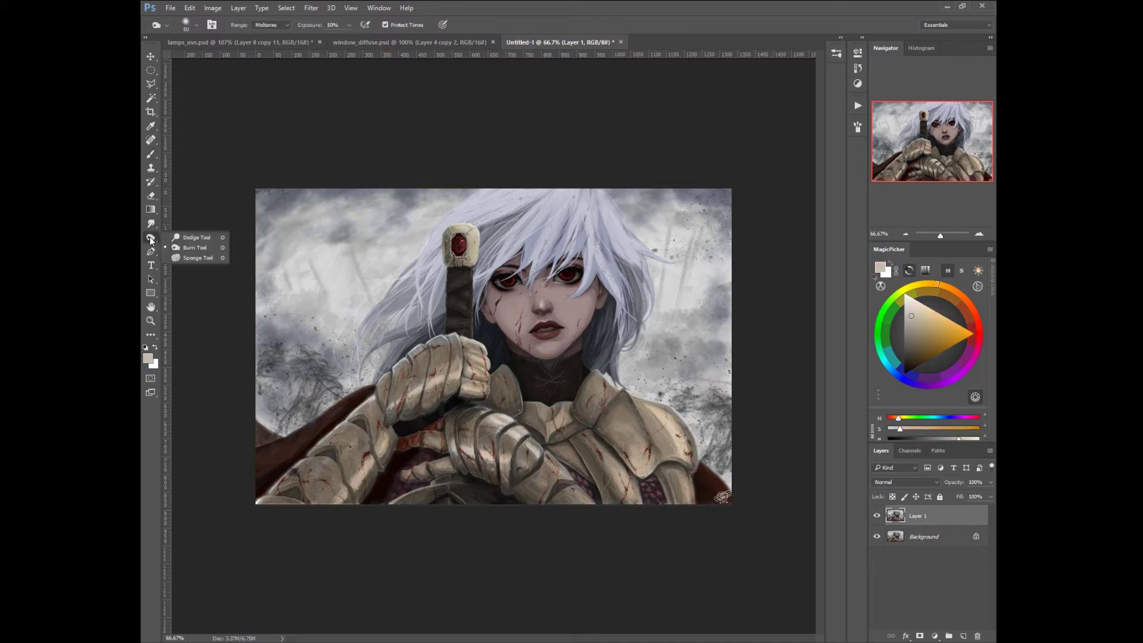
pyautogui.click(187, 237)
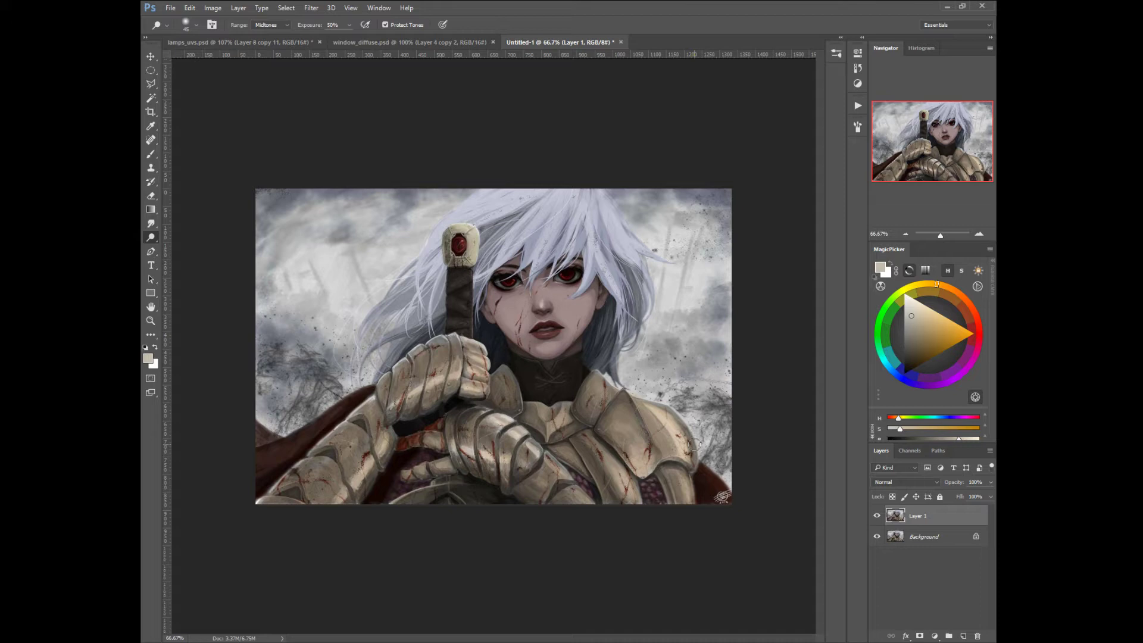
# Show the Histogram panel, refresh its uncached data and float it over the canvas beside the painting's upper edge.
pyautogui.click(859, 69)
pyautogui.click(858, 70)
pyautogui.click(379, 7)
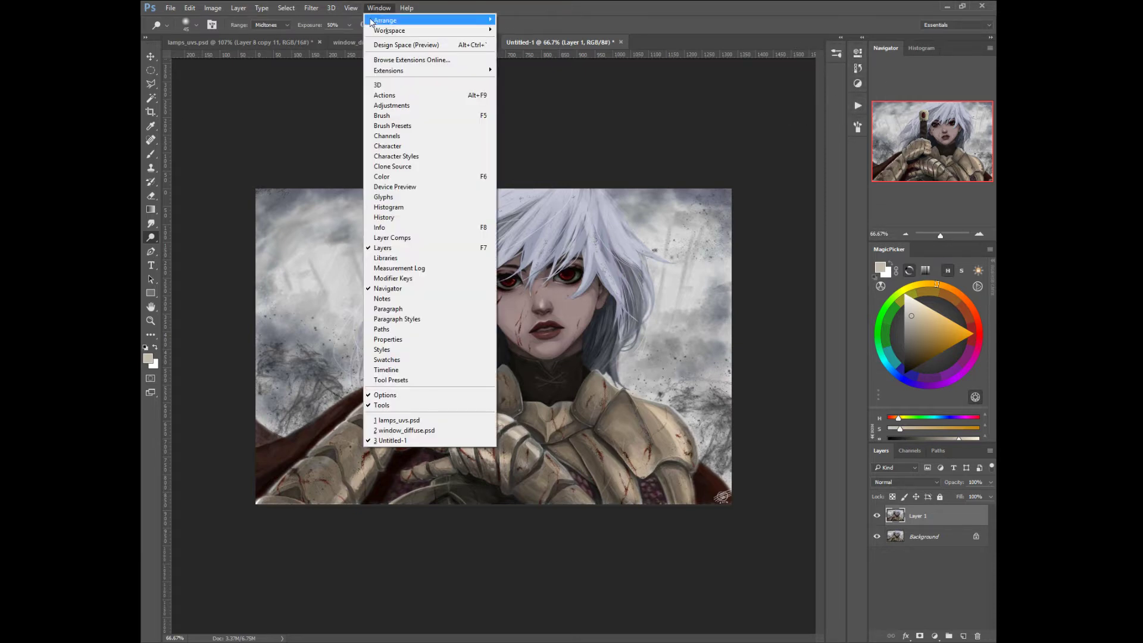
pyautogui.click(385, 207)
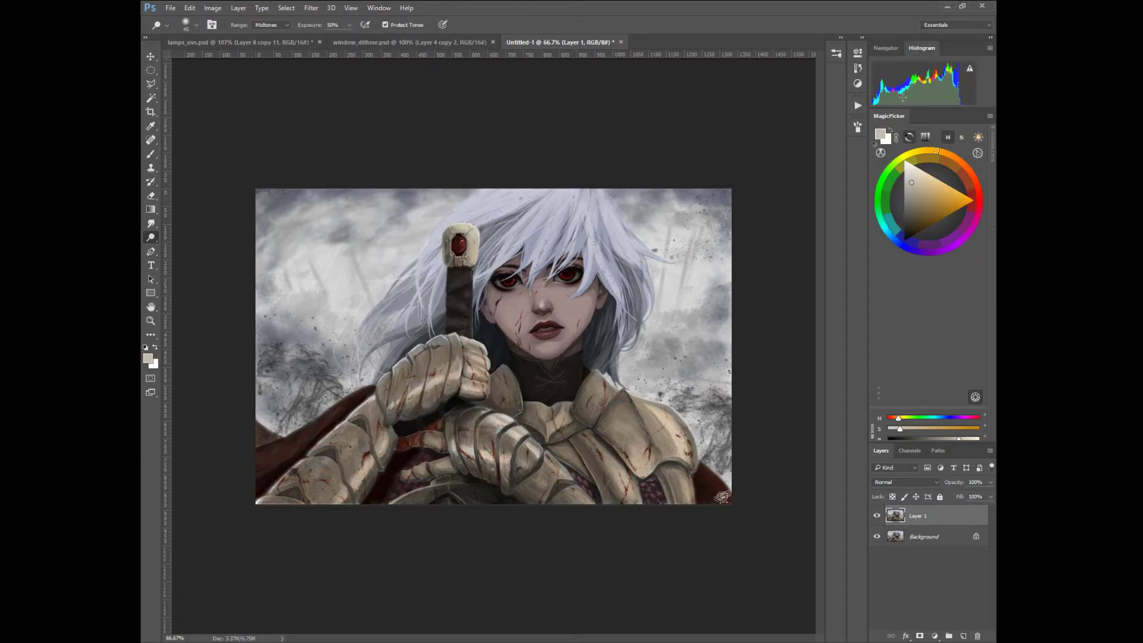
pyautogui.click(971, 70)
pyautogui.moveTo(927, 51); pyautogui.dragTo(659, 97)
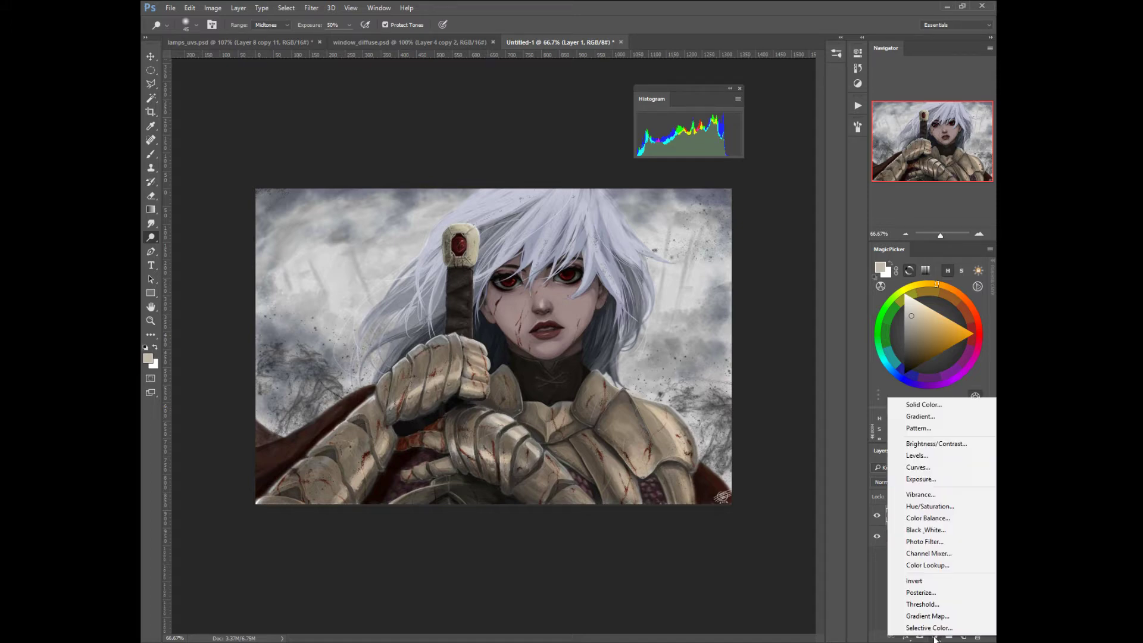
# Add a Color Balance adjustment layer above Layer 1 and set its Shadows yellow-blue value to +24.
pyautogui.click(935, 636)
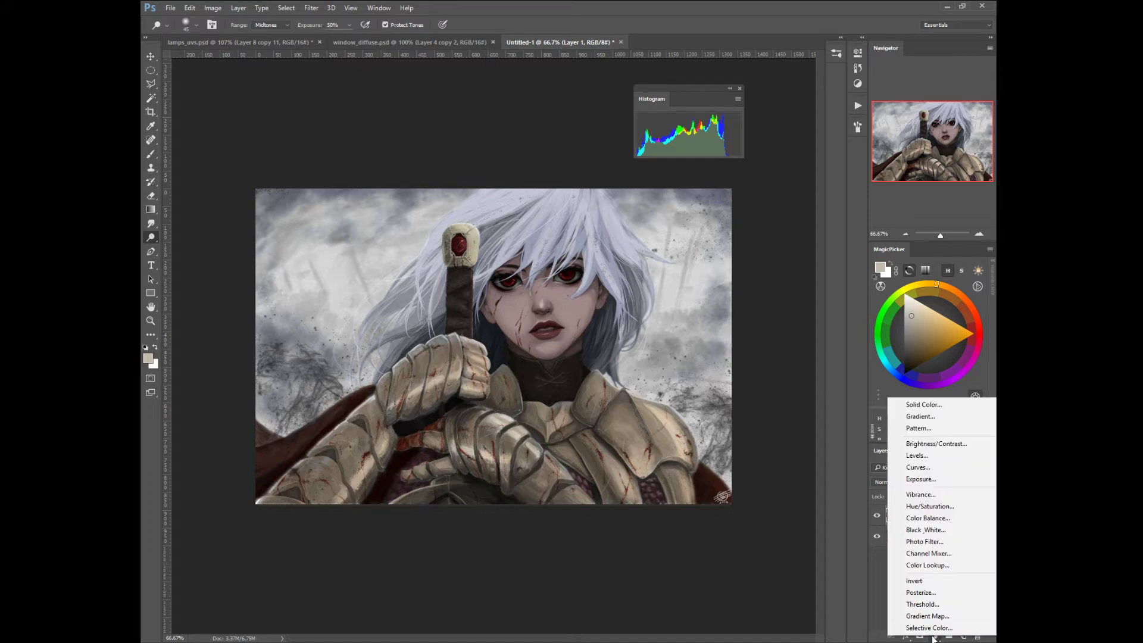
pyautogui.click(923, 520)
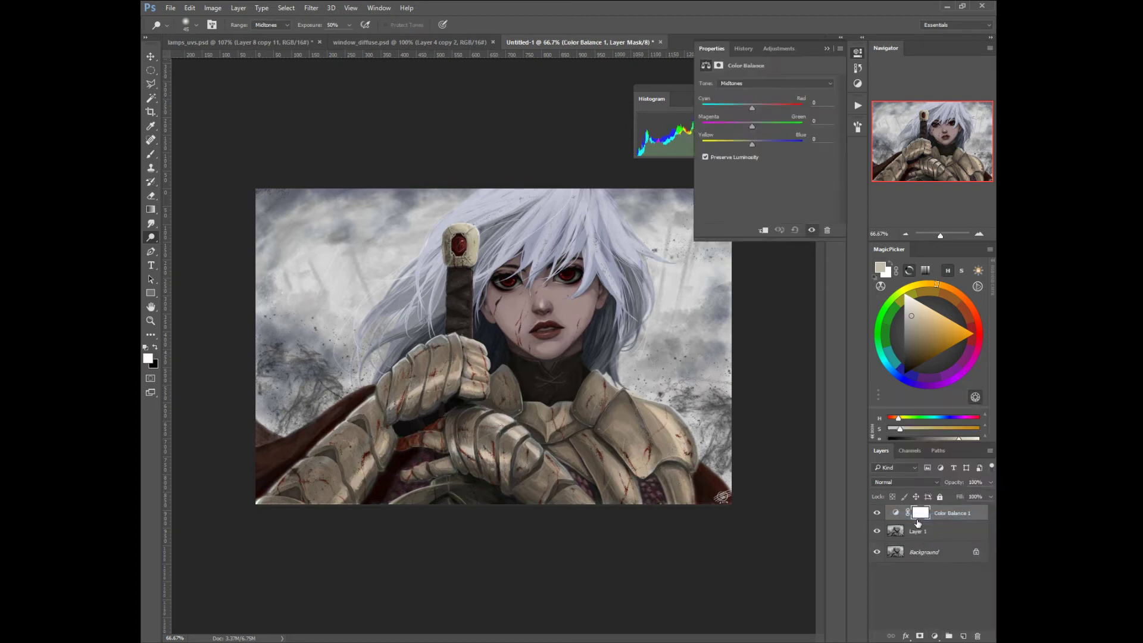
pyautogui.click(745, 84)
pyautogui.click(744, 90)
pyautogui.click(768, 141)
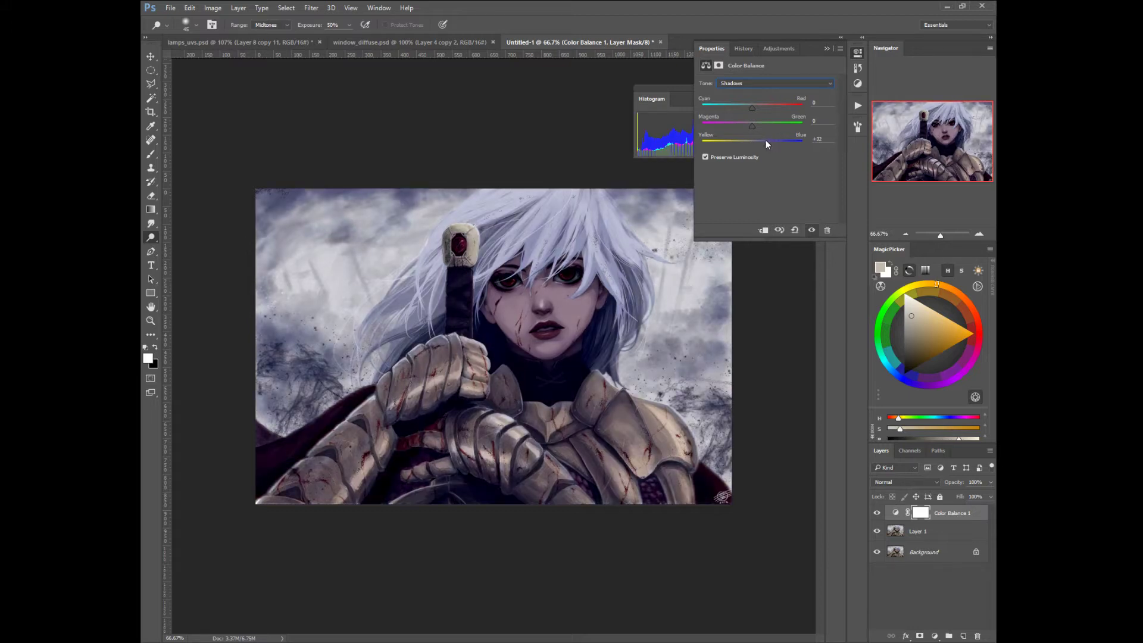
pyautogui.moveTo(767, 142); pyautogui.dragTo(765, 147)
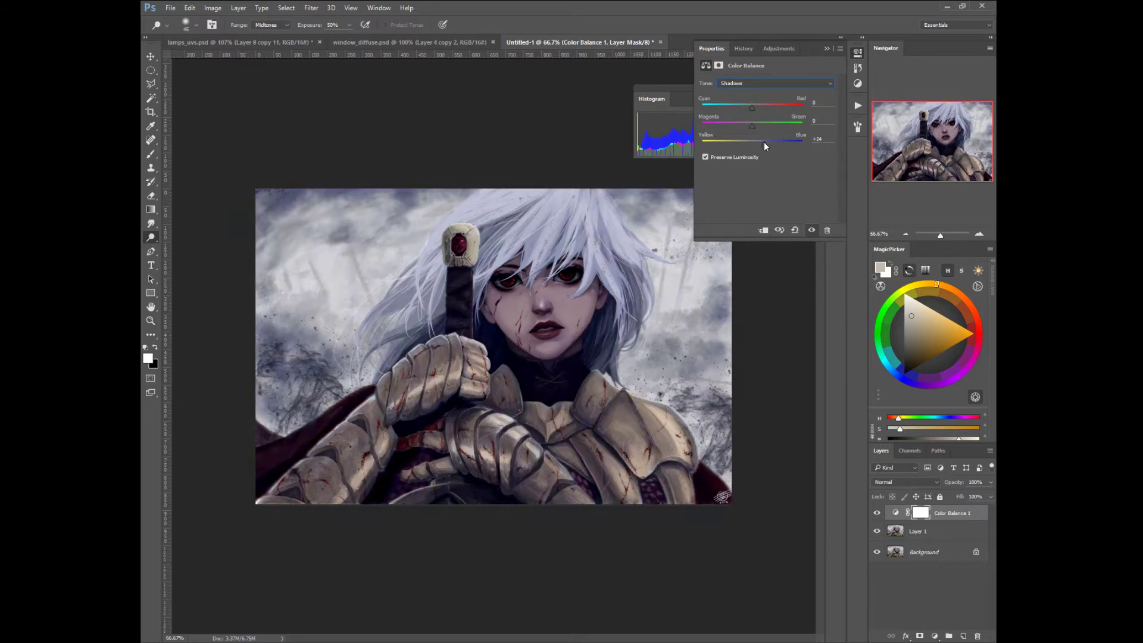
# In the Color Balance adjustment, set yellow-blue to +12 for Midtones and -13 for Highlights.
pyautogui.click(738, 83)
pyautogui.click(735, 99)
pyautogui.click(761, 84)
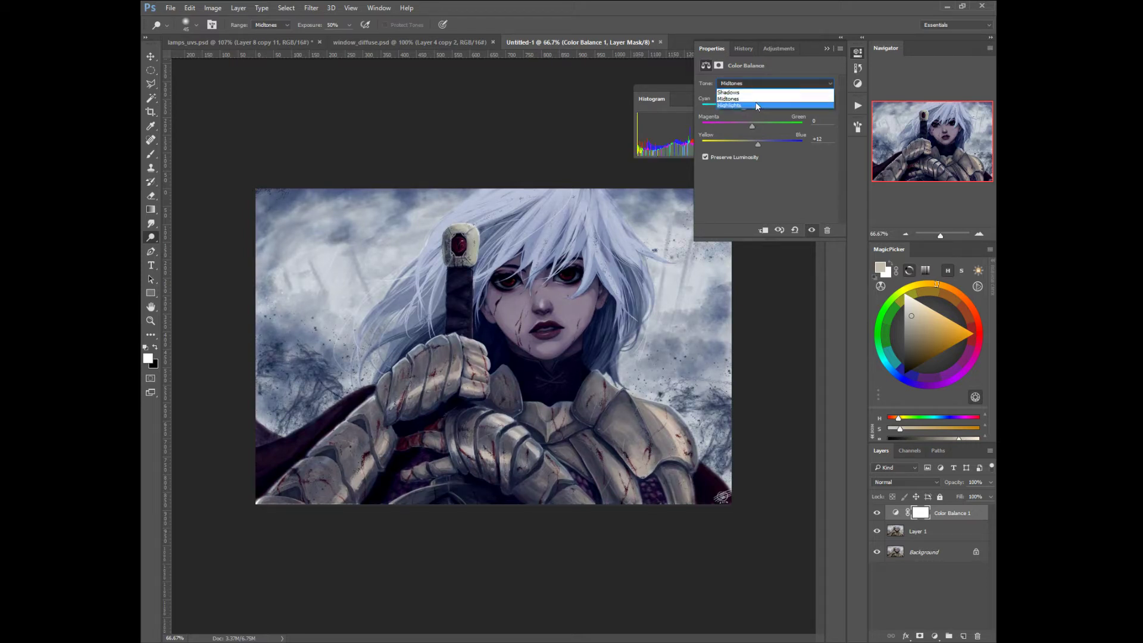
pyautogui.click(756, 105)
pyautogui.moveTo(753, 147); pyautogui.dragTo(742, 146)
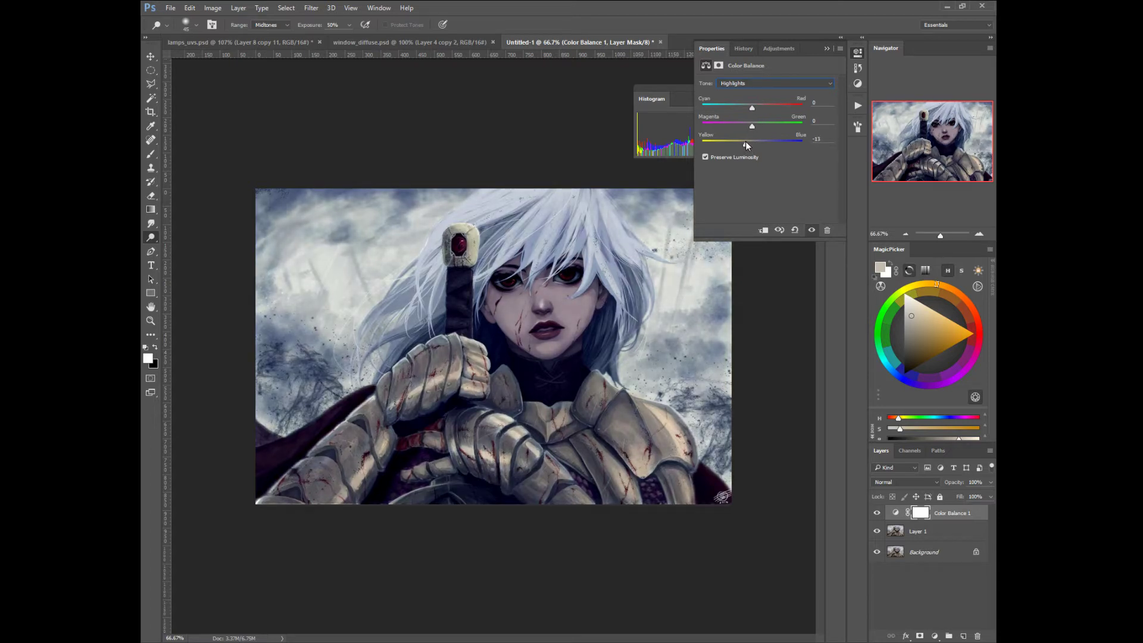
# Merge the Color Balance adjustment into Layer 1 and compare the result with the Background by hiding and showing Layer 1.
pyautogui.doubleClick(714, 49)
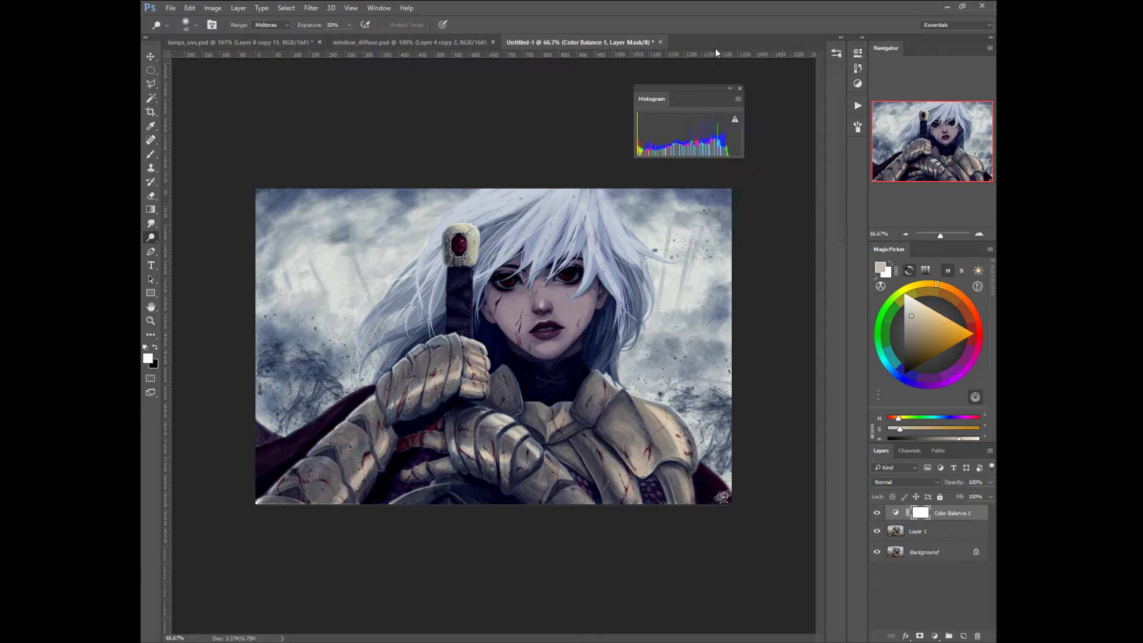
pyautogui.click(556, 327)
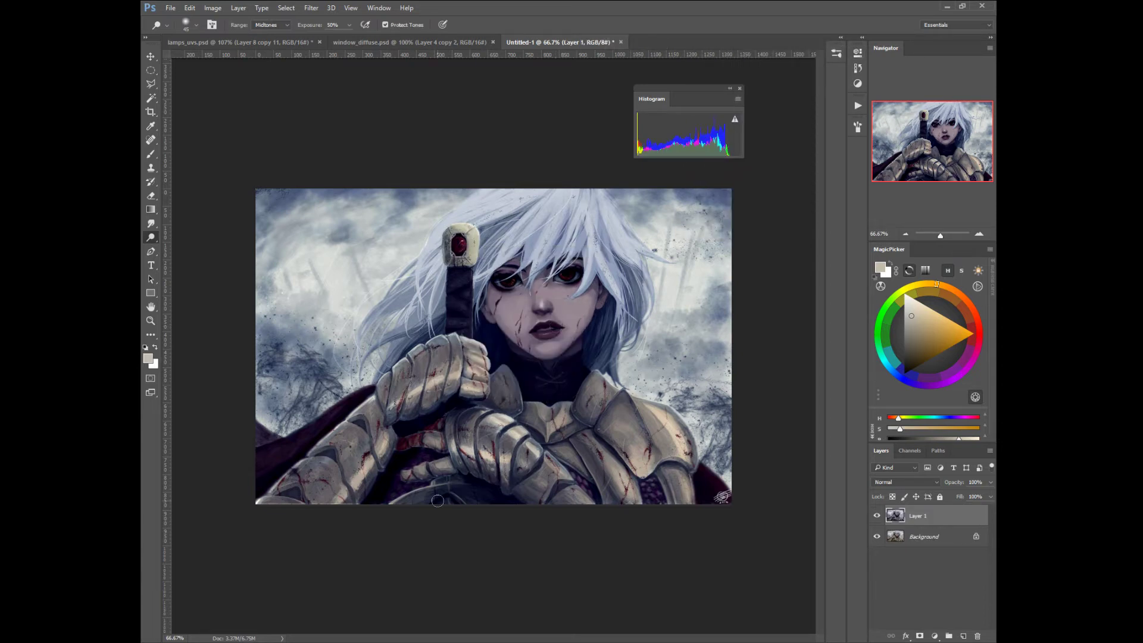
pyautogui.click(877, 517)
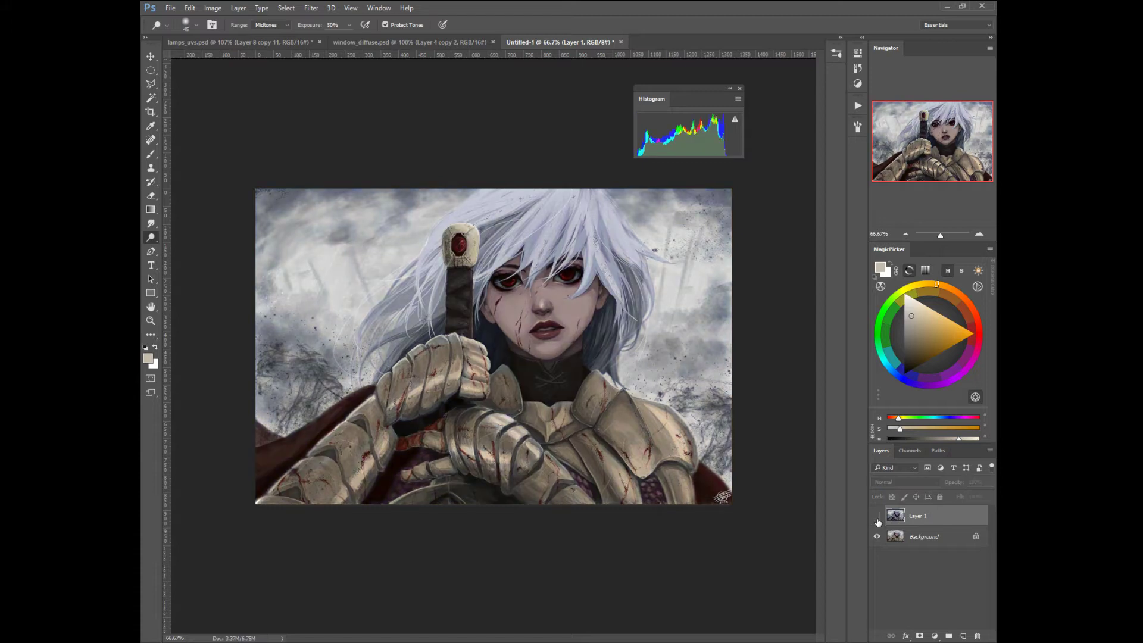
pyautogui.click(878, 520)
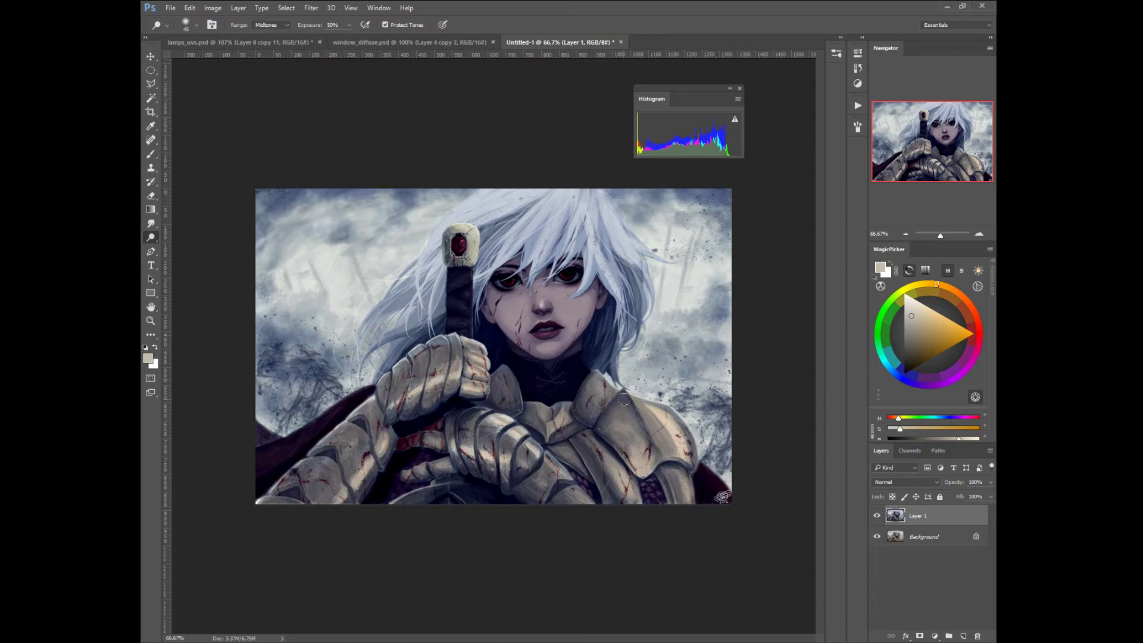
# Dodge broad highlights onto the shoulder armor and the white hair on Layer 1.
pyautogui.moveTo(599, 380)
pyautogui.mouseDown()
pyautogui.moveTo(676, 435)
pyautogui.moveTo(673, 444)
pyautogui.moveTo(652, 407)
pyautogui.moveTo(694, 518)
pyautogui.mouseUp()
pyautogui.moveTo(598, 209)
pyautogui.mouseDown()
pyautogui.moveTo(632, 258)
pyautogui.moveTo(604, 211)
pyautogui.moveTo(626, 258)
pyautogui.moveTo(592, 229)
pyautogui.moveTo(623, 293)
pyautogui.mouseUp()
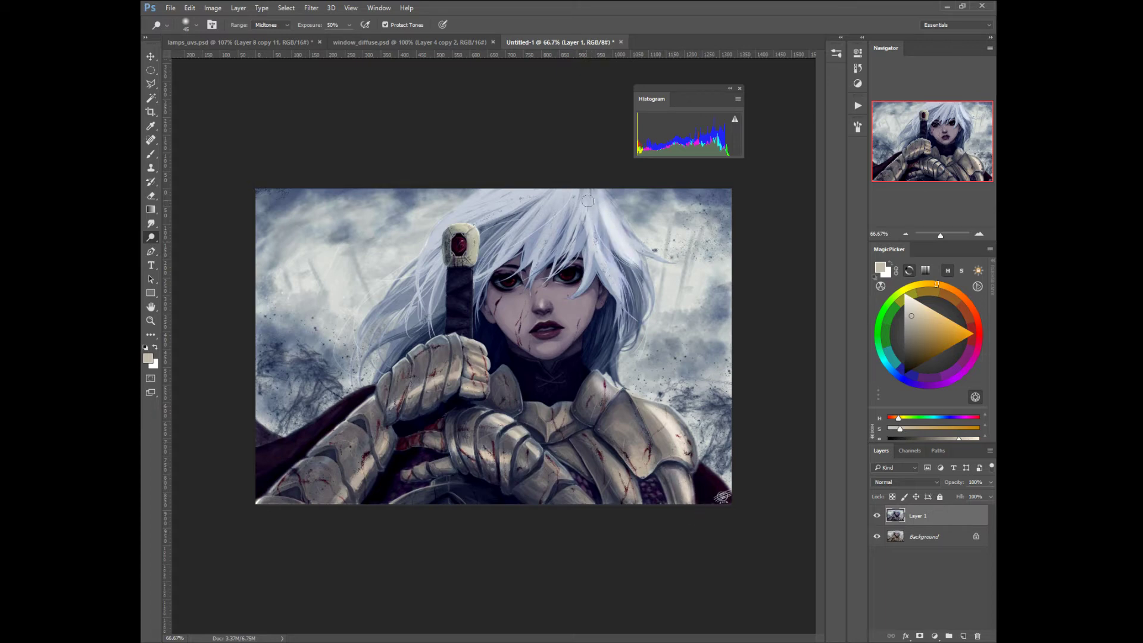
pyautogui.moveTo(588, 200)
pyautogui.mouseDown()
pyautogui.moveTo(592, 262)
pyautogui.moveTo(591, 197)
pyautogui.moveTo(577, 220)
pyautogui.moveTo(567, 190)
pyautogui.moveTo(527, 202)
pyautogui.moveTo(581, 196)
pyautogui.moveTo(643, 247)
pyautogui.moveTo(640, 345)
pyautogui.moveTo(632, 321)
pyautogui.moveTo(617, 367)
pyautogui.moveTo(593, 335)
pyautogui.moveTo(607, 352)
pyautogui.moveTo(605, 381)
pyautogui.moveTo(596, 374)
pyautogui.moveTo(683, 440)
pyautogui.moveTo(667, 415)
pyautogui.moveTo(684, 504)
pyautogui.mouseUp()
# Dodge narrower highlights along the lower gauntlet and chest plates with a smaller tip, and lighten the nose area of the face.
pyautogui.press('[')
pyautogui.press('[')
pyautogui.press('[')
pyautogui.moveTo(489, 415); pyautogui.dragTo(590, 508)
pyautogui.moveTo(603, 451); pyautogui.dragTo(632, 504)
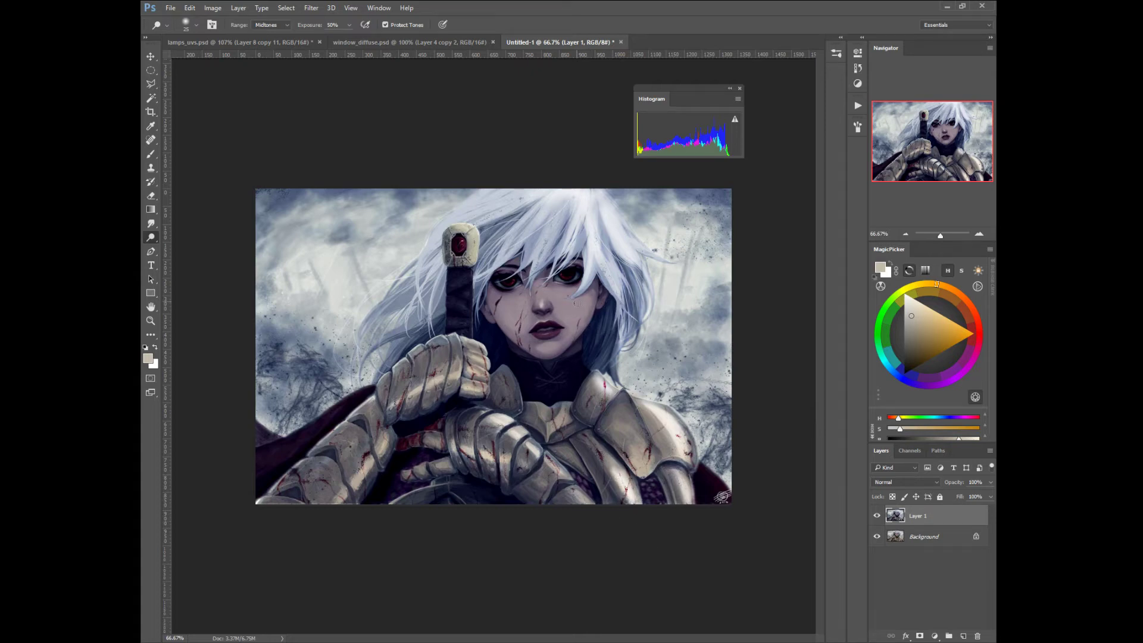
pyautogui.press(']')
pyautogui.moveTo(544, 296)
pyautogui.mouseDown()
pyautogui.moveTo(543, 278)
pyautogui.moveTo(559, 325)
pyautogui.moveTo(556, 314)
pyautogui.mouseUp()
# Brush skin tones sampled from the face over the nose and chin area, adjusting the brush size as needed.
pyautogui.press('alt')
pyautogui.press('b')
pyautogui.keyDown('alt'); pyautogui.click(549, 346); pyautogui.keyUp('alt')
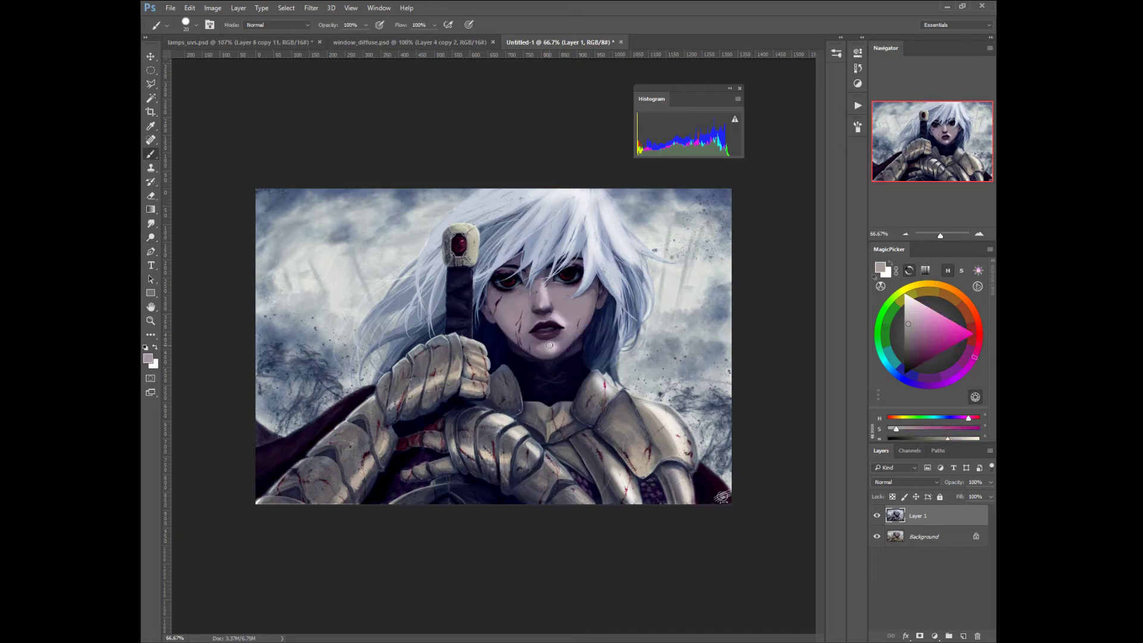
pyautogui.press(']')
pyautogui.keyDown('alt'); pyautogui.click(558, 313); pyautogui.keyUp('alt')
pyautogui.press('[')
pyautogui.keyDown('alt'); pyautogui.click(554, 375); pyautogui.keyUp('alt')
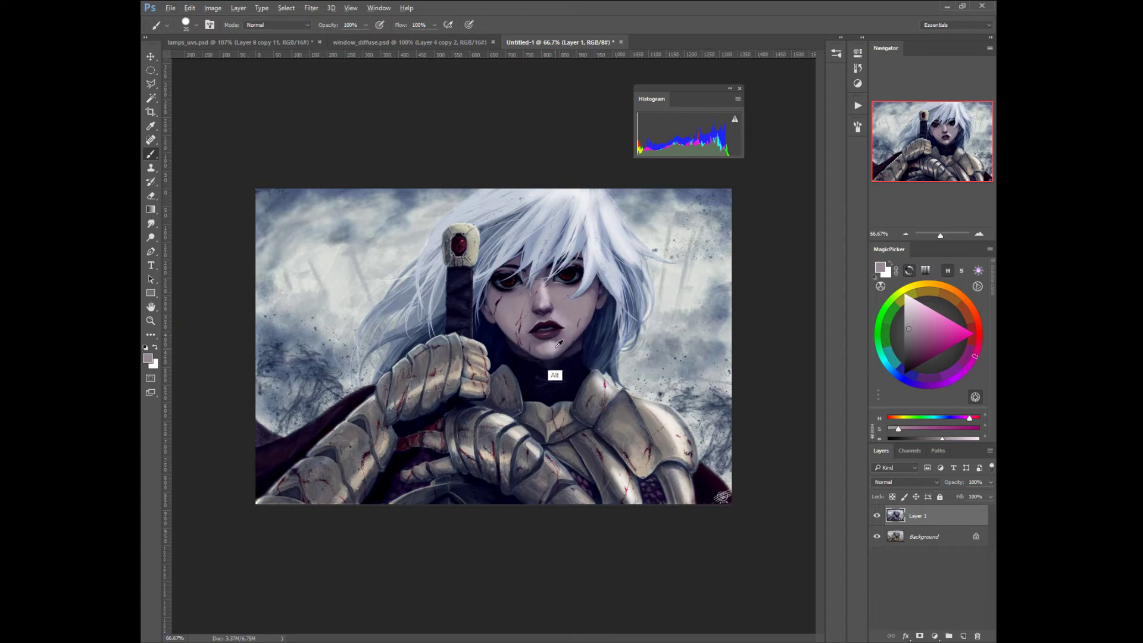
pyautogui.press('[')
pyautogui.moveTo(547, 284); pyautogui.dragTo(544, 284)
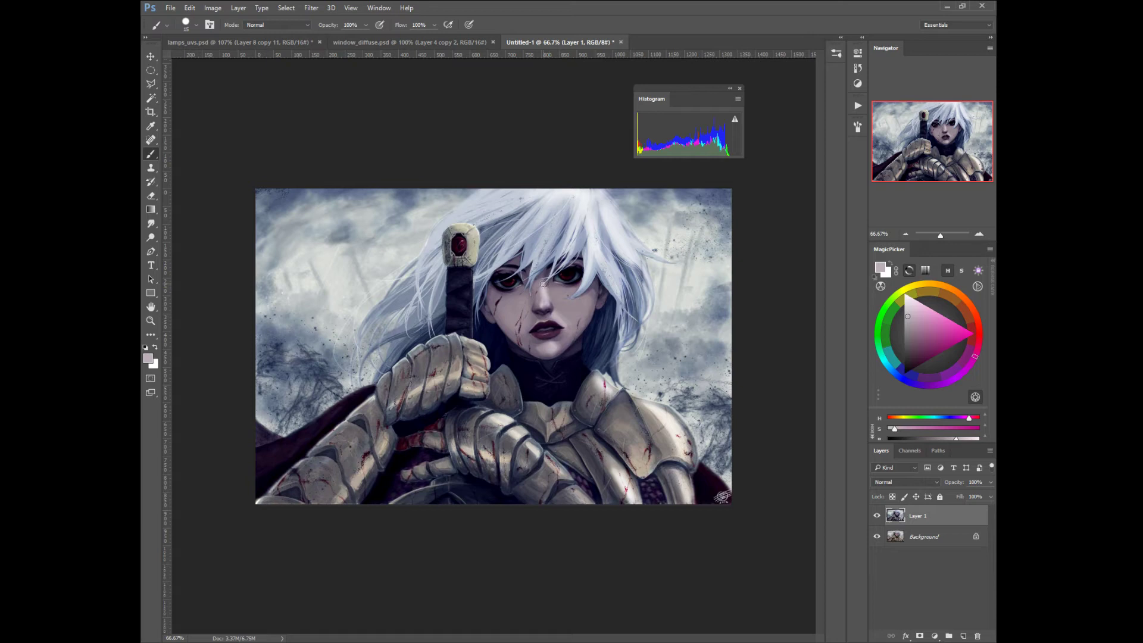
# Deepen the shadows on the face with a sampled muted mauve and the dark navy of the collar.
pyautogui.keyDown('alt'); pyautogui.click(539, 293); pyautogui.keyUp('alt')
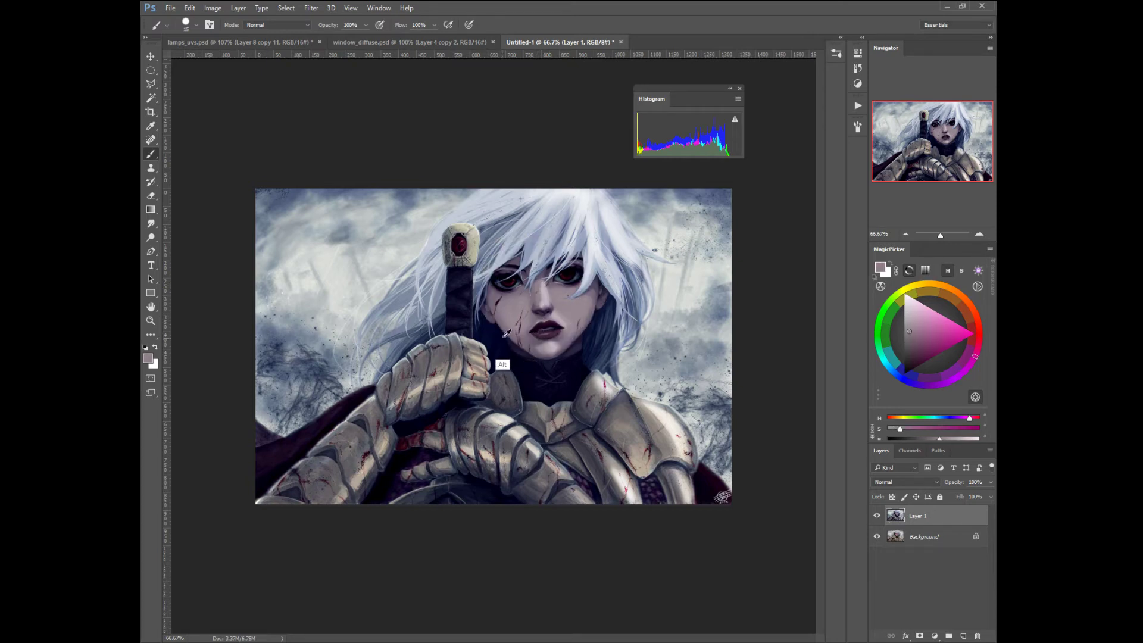
pyautogui.keyDown('alt'); pyautogui.click(509, 373); pyautogui.keyUp('alt')
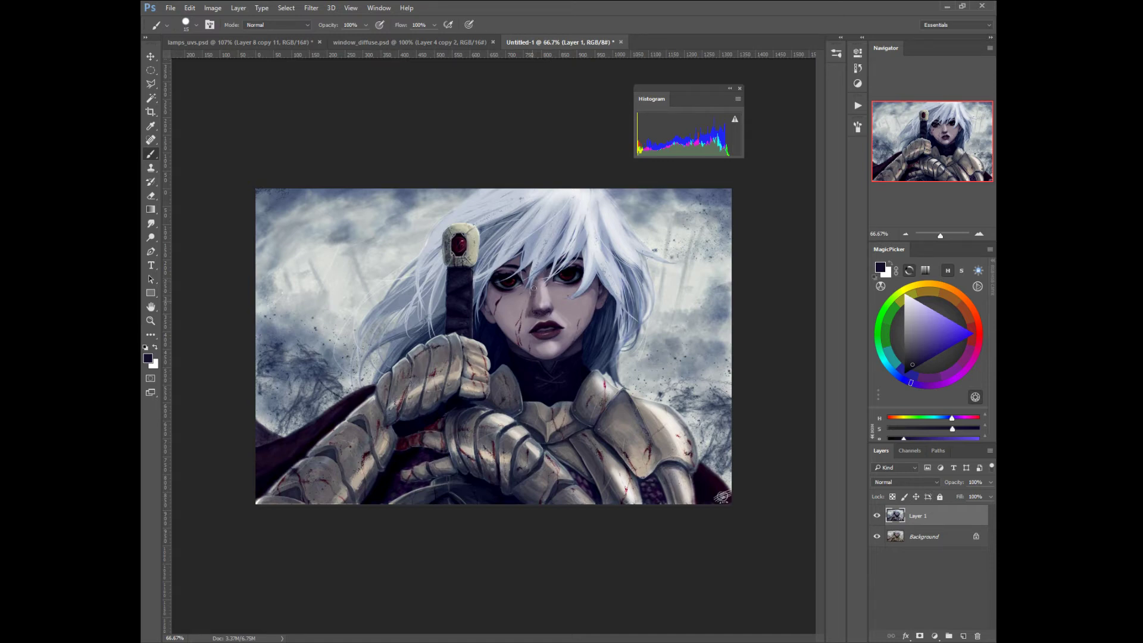
pyautogui.press(']')
pyautogui.press(']')
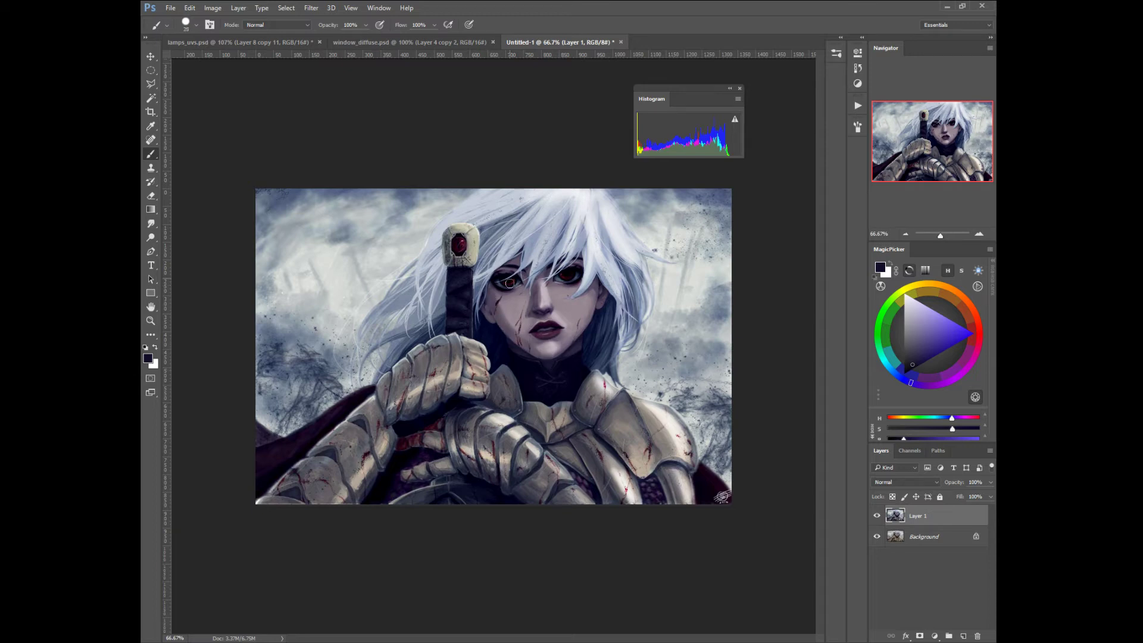
pyautogui.press('[')
pyautogui.press('[')
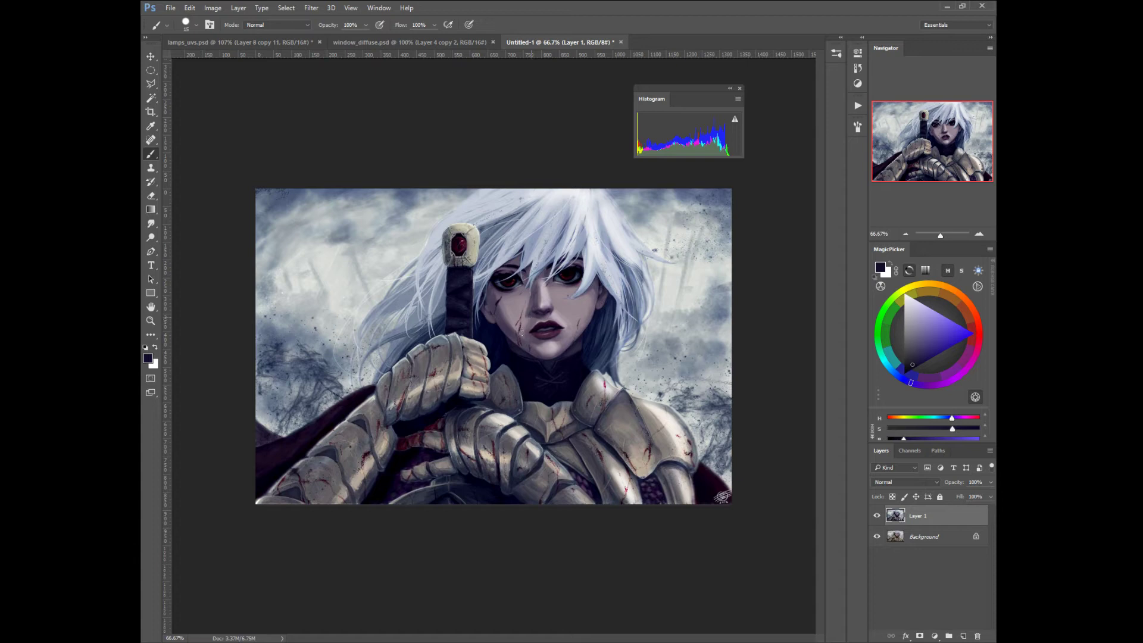
# Sample a pale pinkish gray from the face and paint a lighter area on the cheek below the hair-side eye.
pyautogui.press(']')
pyautogui.keyDown('alt'); pyautogui.click(567, 296); pyautogui.keyUp('alt')
pyautogui.press(']')
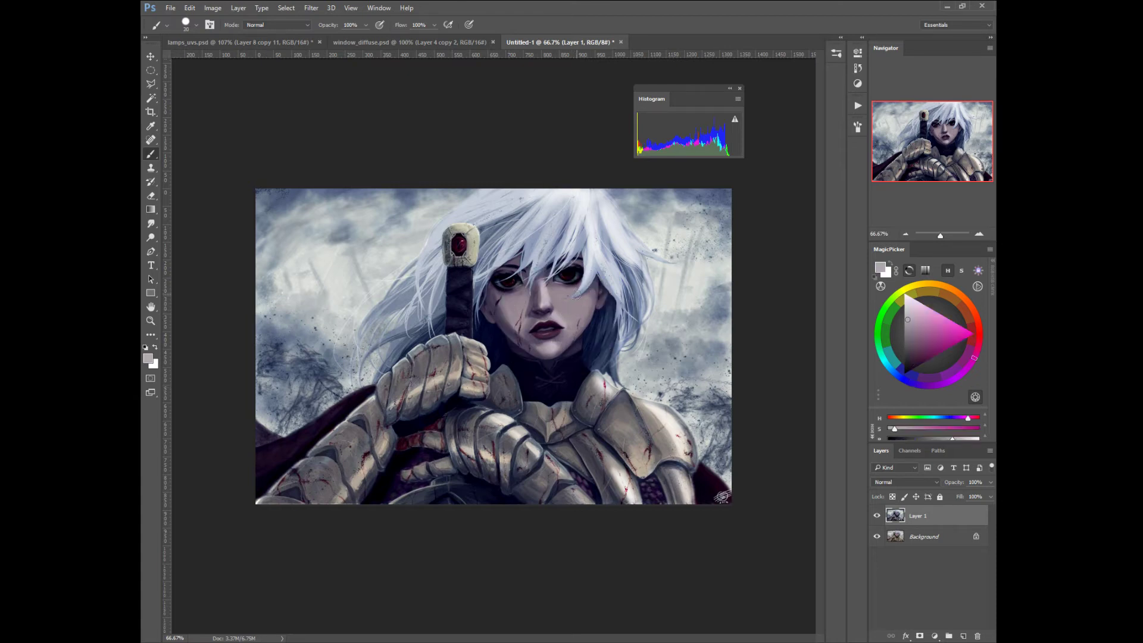
pyautogui.moveTo(573, 294); pyautogui.dragTo(585, 302)
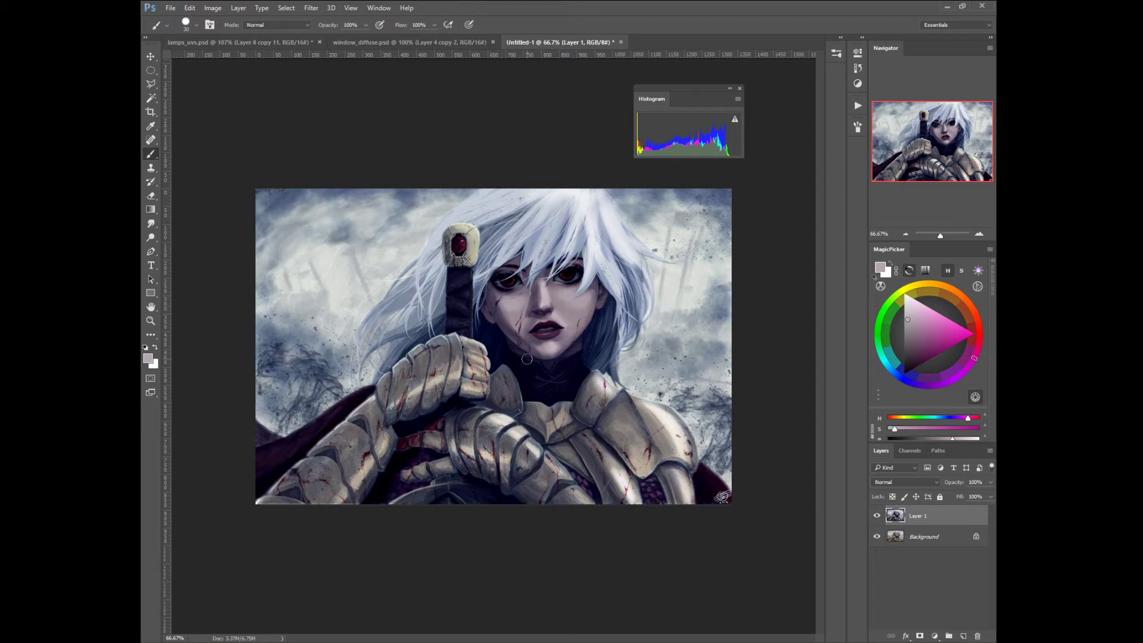
# Compare the retouched Layer 1 with the Background by hiding and showing it, and keep Layer 1 selected.
pyautogui.click(877, 515)
pyautogui.click(877, 516)
pyautogui.click(893, 541)
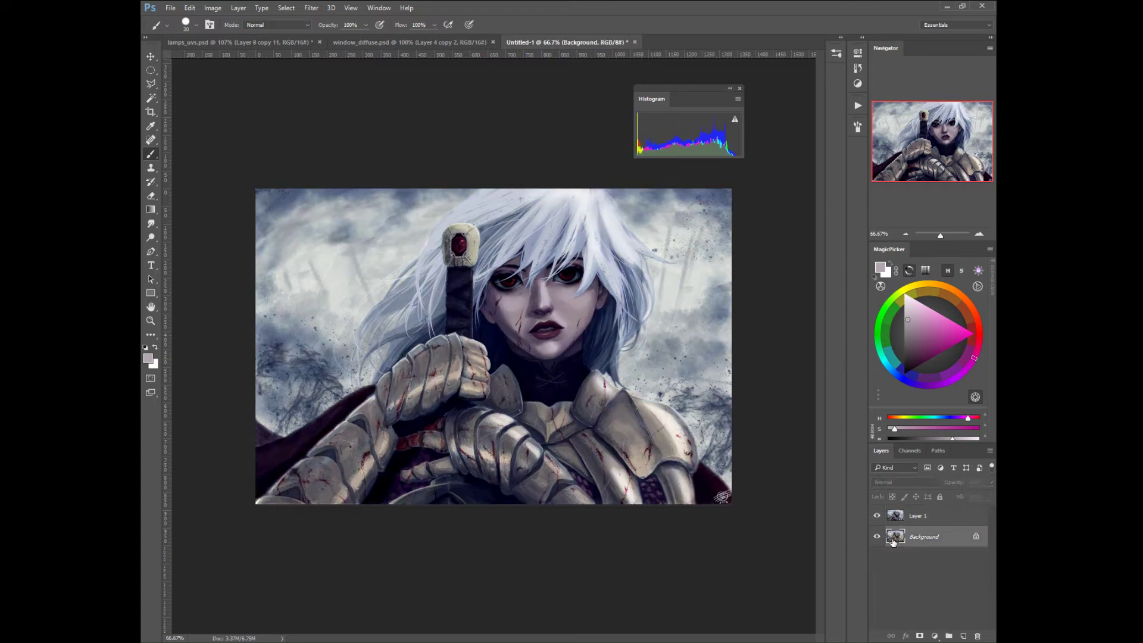
pyautogui.click(893, 515)
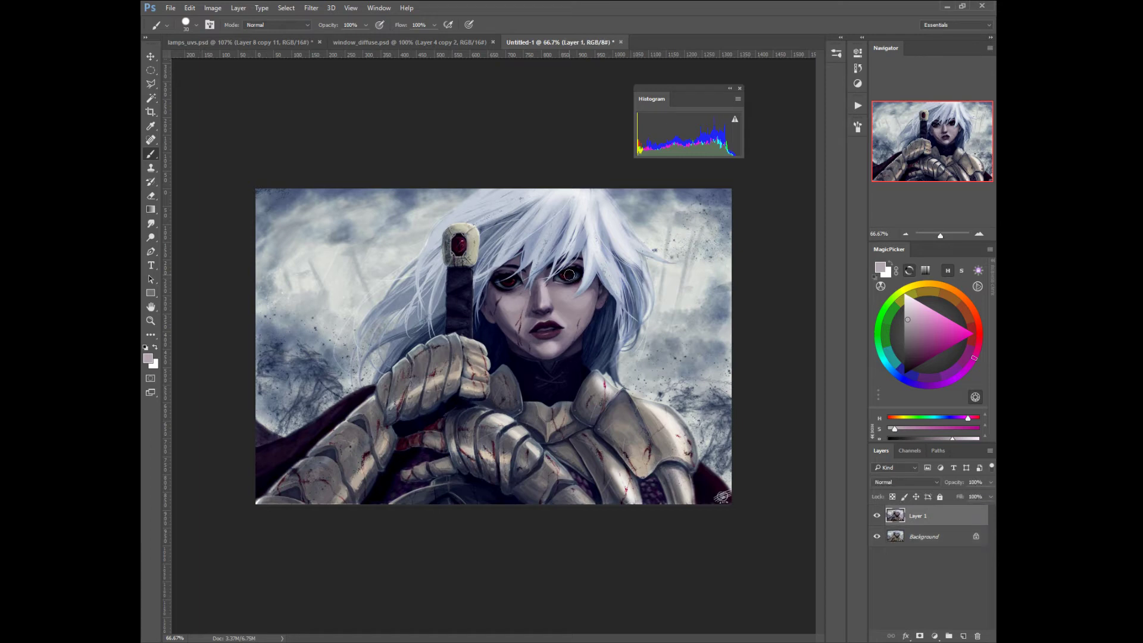
# Show the edit history in an enlarged panel and bring the document's initial snapshot into view.
pyautogui.click(858, 70)
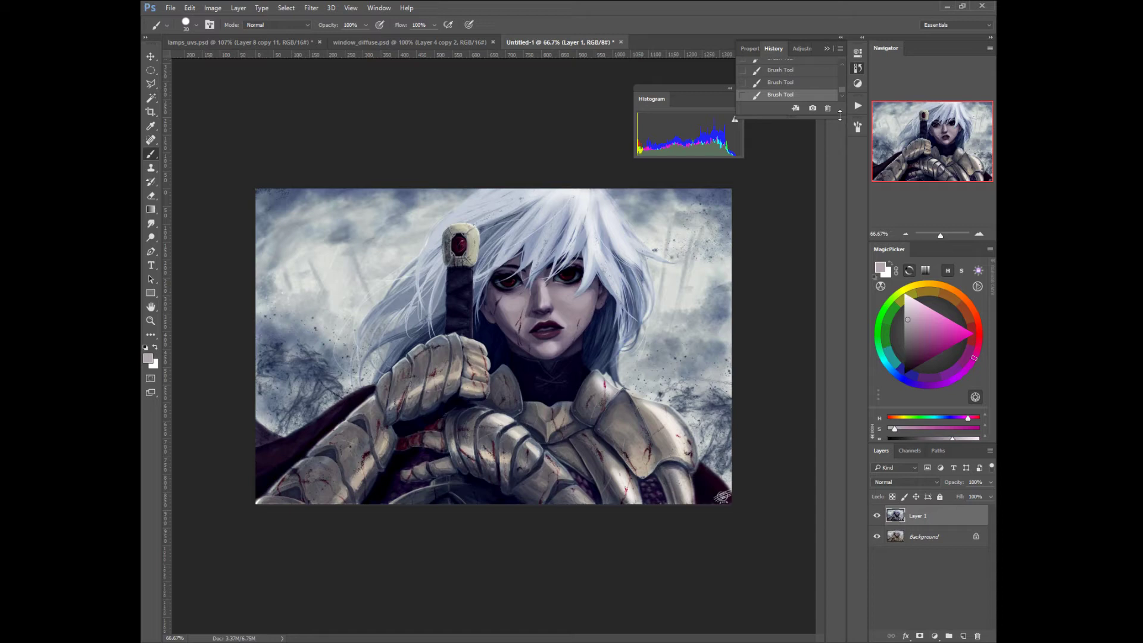
pyautogui.moveTo(837, 116); pyautogui.dragTo(840, 460)
pyautogui.moveTo(843, 233); pyautogui.dragTo(845, 60)
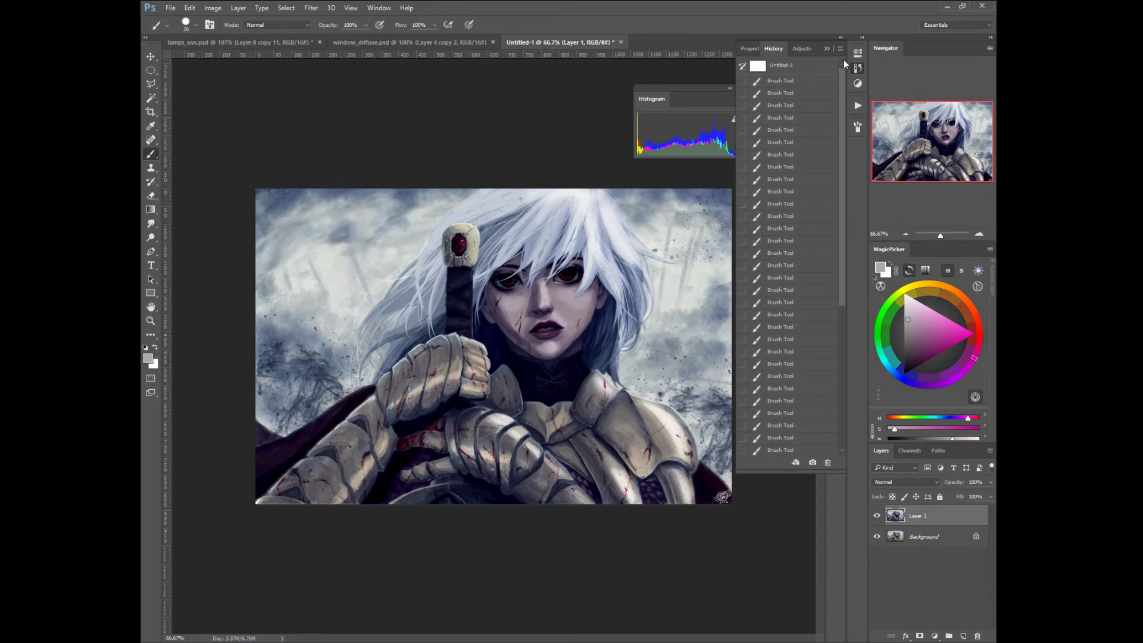
# Try reverting the painting to its initial blank snapshot, and undo the state change.
pyautogui.click(752, 65)
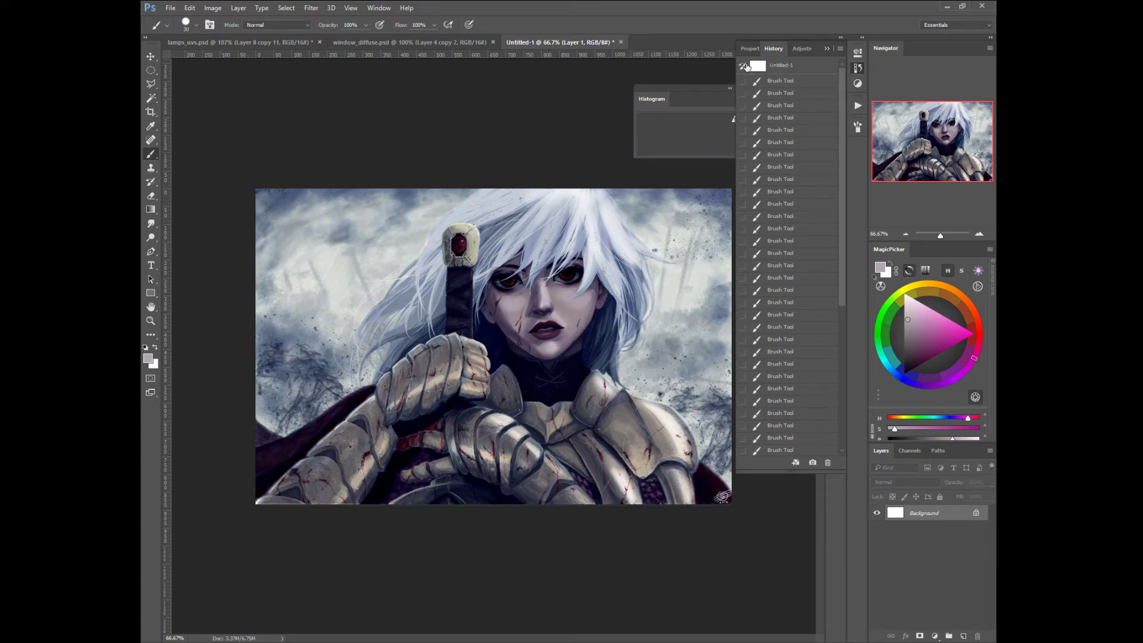
pyautogui.moveTo(843, 260); pyautogui.dragTo(838, 400)
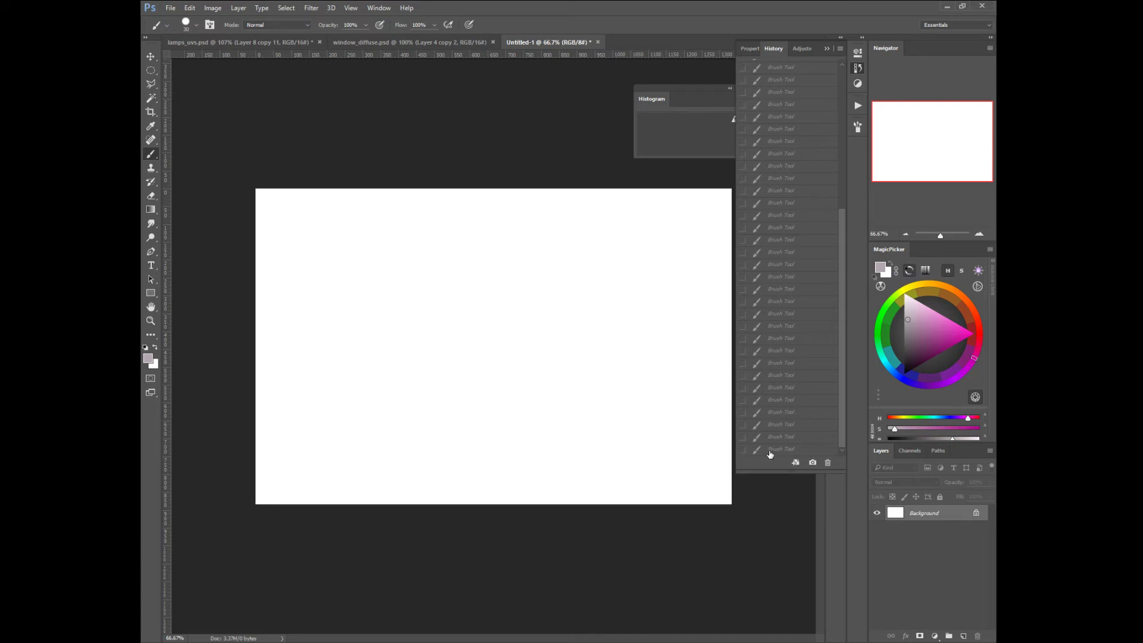
pyautogui.click(191, 9)
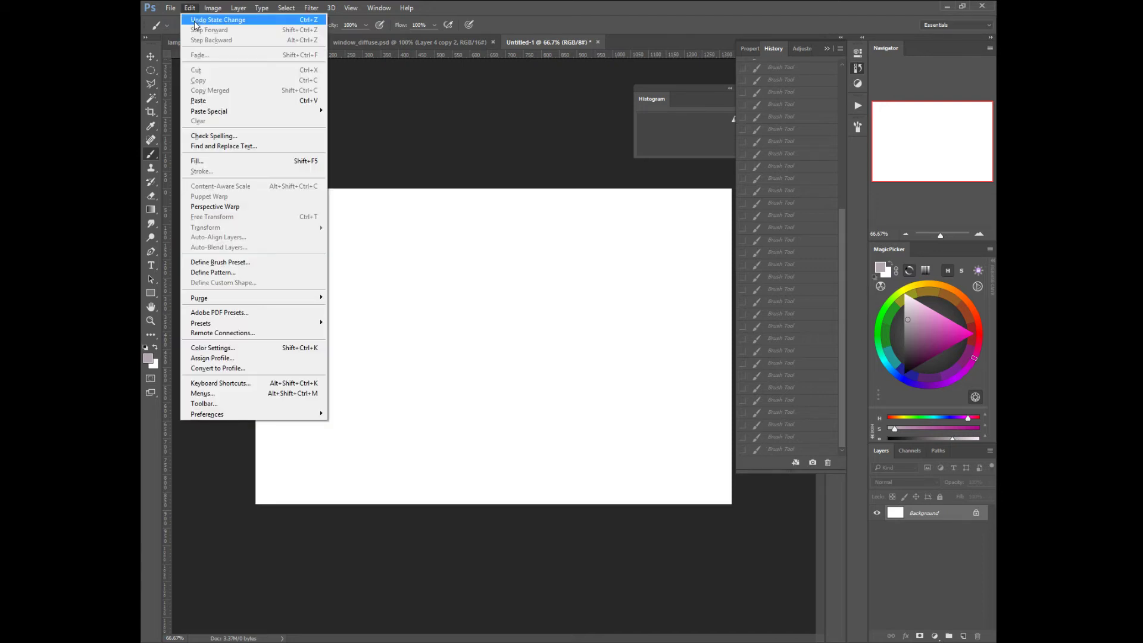
pyautogui.click(192, 20)
# Try the History Brush with the initial snapshot as source on the eye nearest the sword, and undo the stroke.
pyautogui.moveTo(842, 231); pyautogui.dragTo(846, 70)
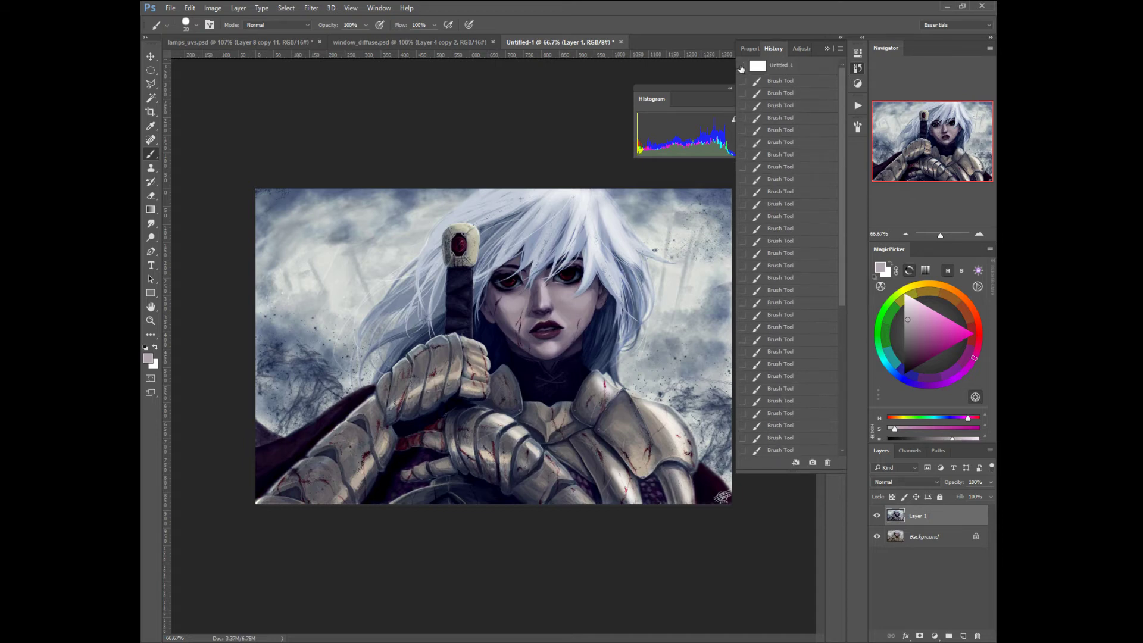
pyautogui.rightClick(150, 157)
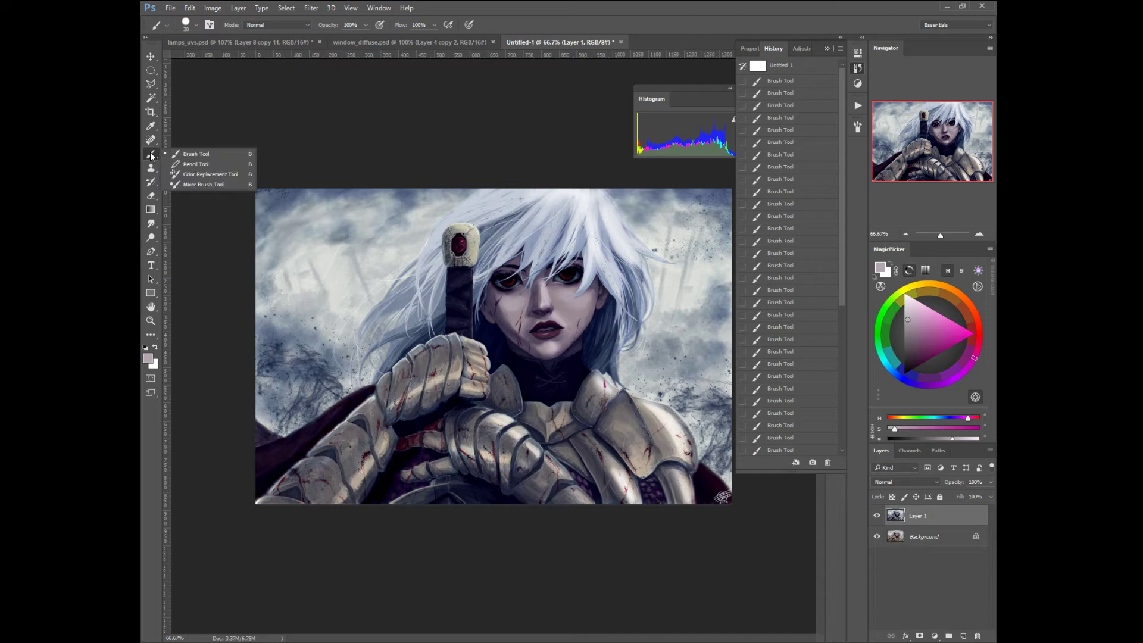
pyautogui.click(151, 181)
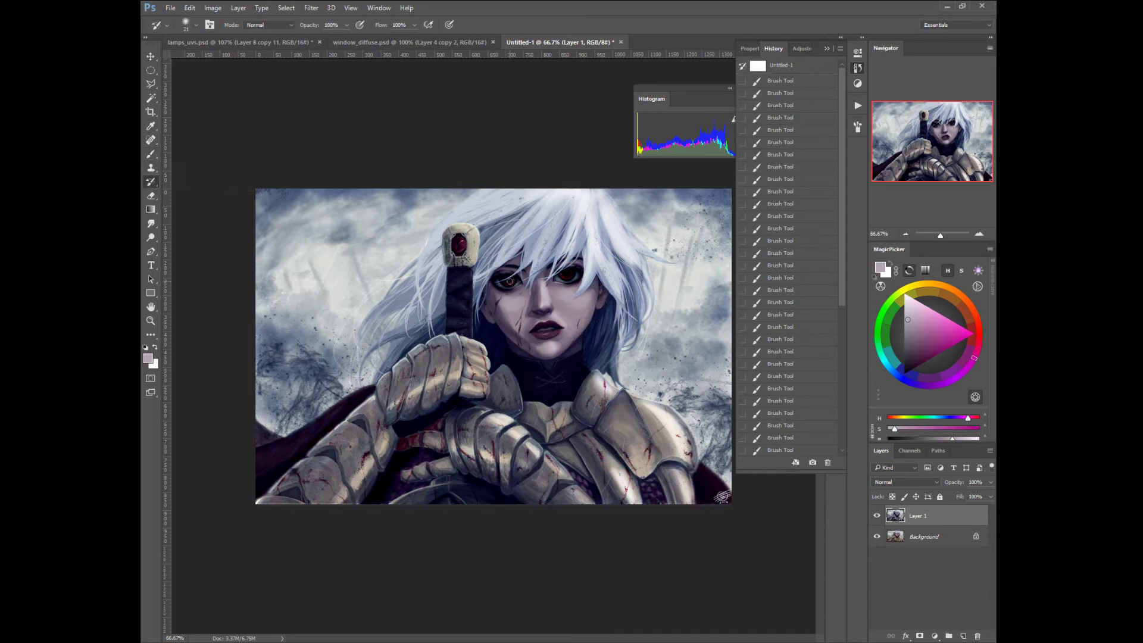
pyautogui.click(511, 280)
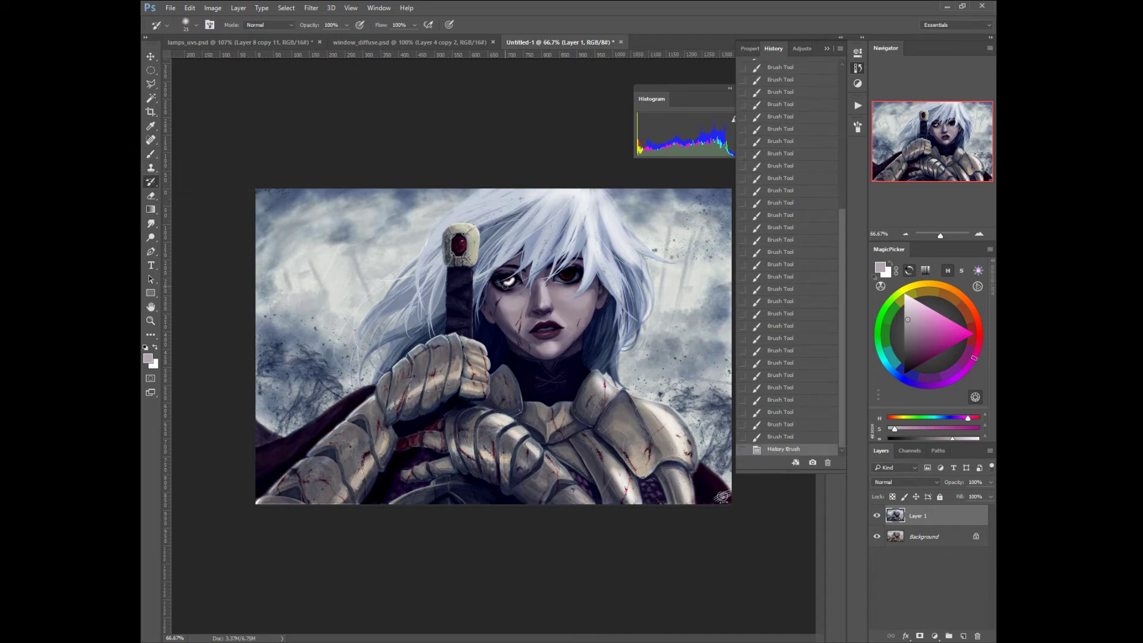
pyautogui.hotkey('ctrl', 'z')
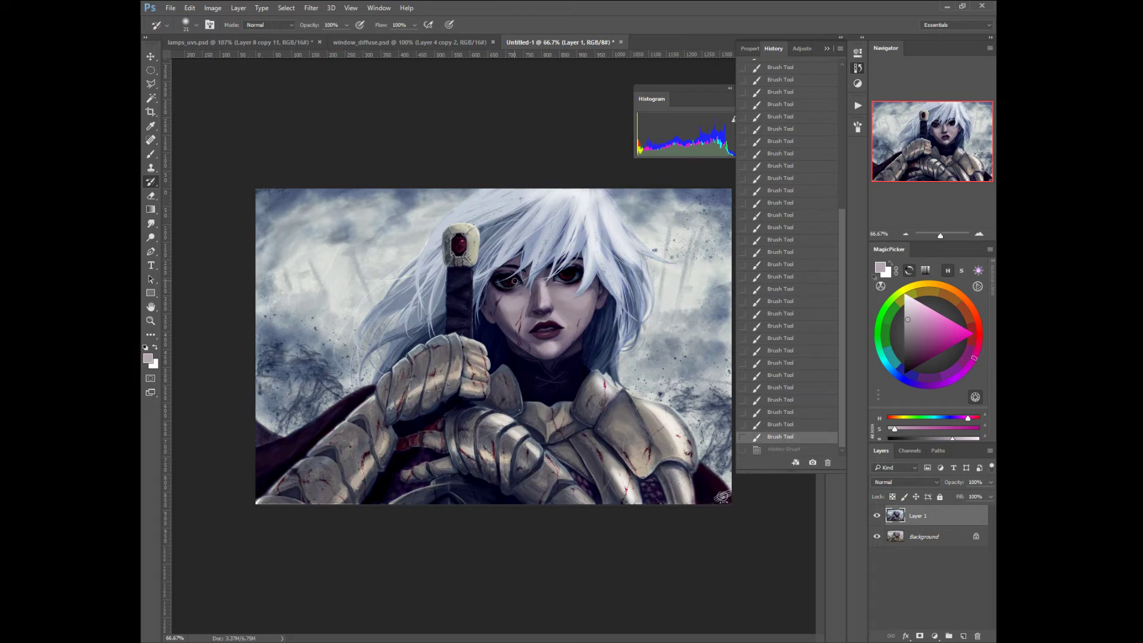
pyautogui.hotkey('ctrl', 'z')
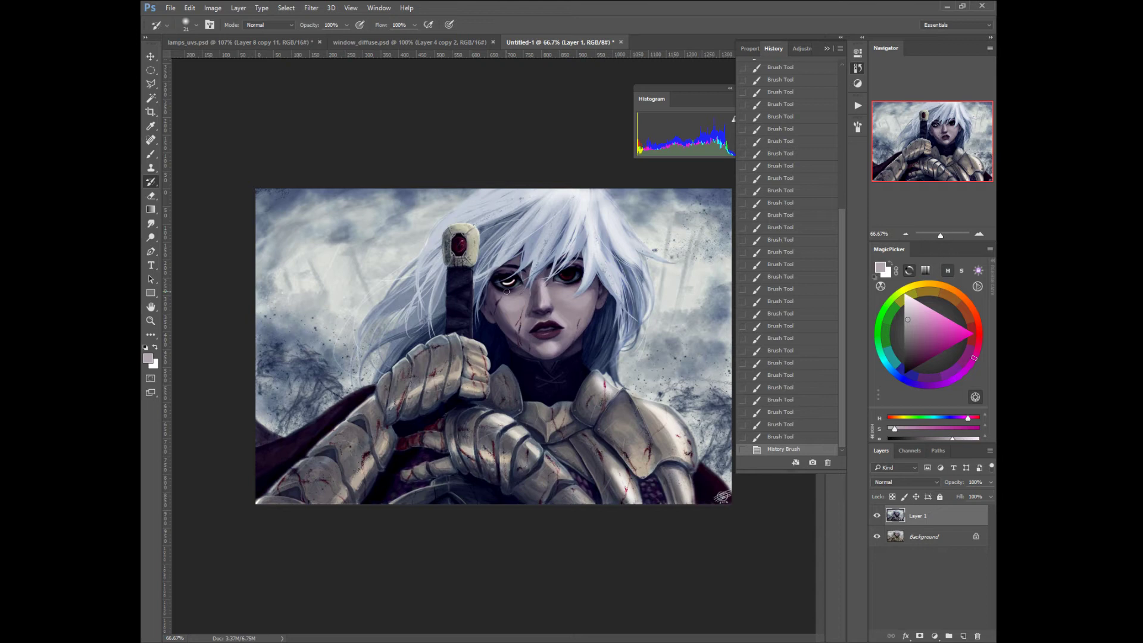
pyautogui.hotkey('ctrl', 'z')
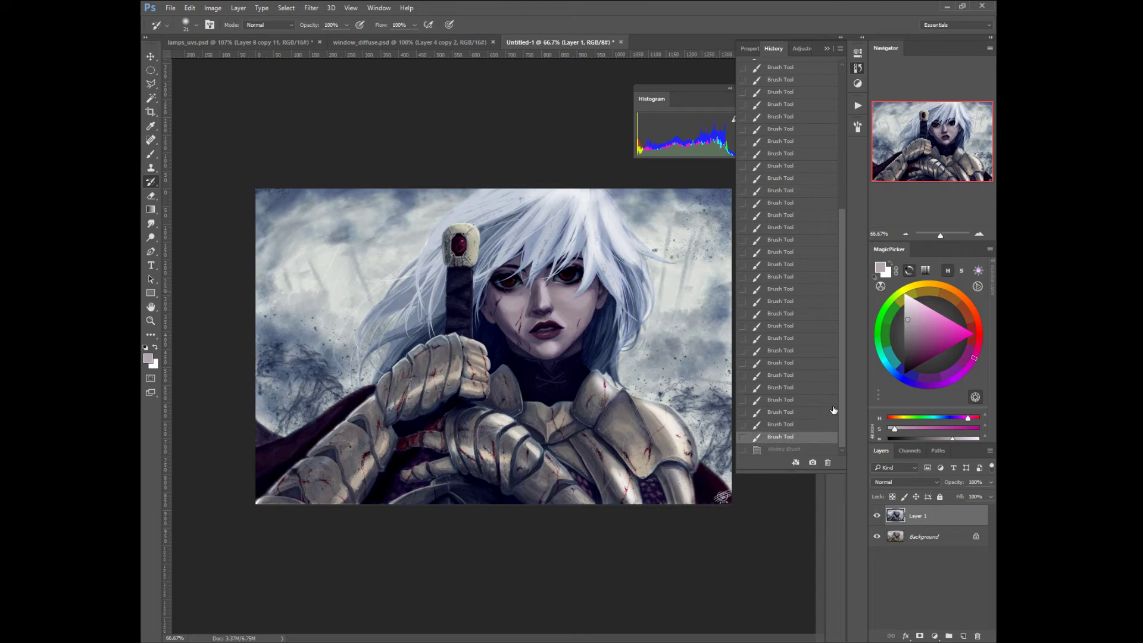
# Erase Layer 1 over both eyes and the sword's pommel gem to reveal the original warm red underneath.
pyautogui.moveTo(845, 378)
pyautogui.mouseDown()
pyautogui.moveTo(839, 230)
pyautogui.moveTo(842, 453)
pyautogui.mouseUp()
pyautogui.rightClick(508, 297)
pyautogui.click(507, 280)
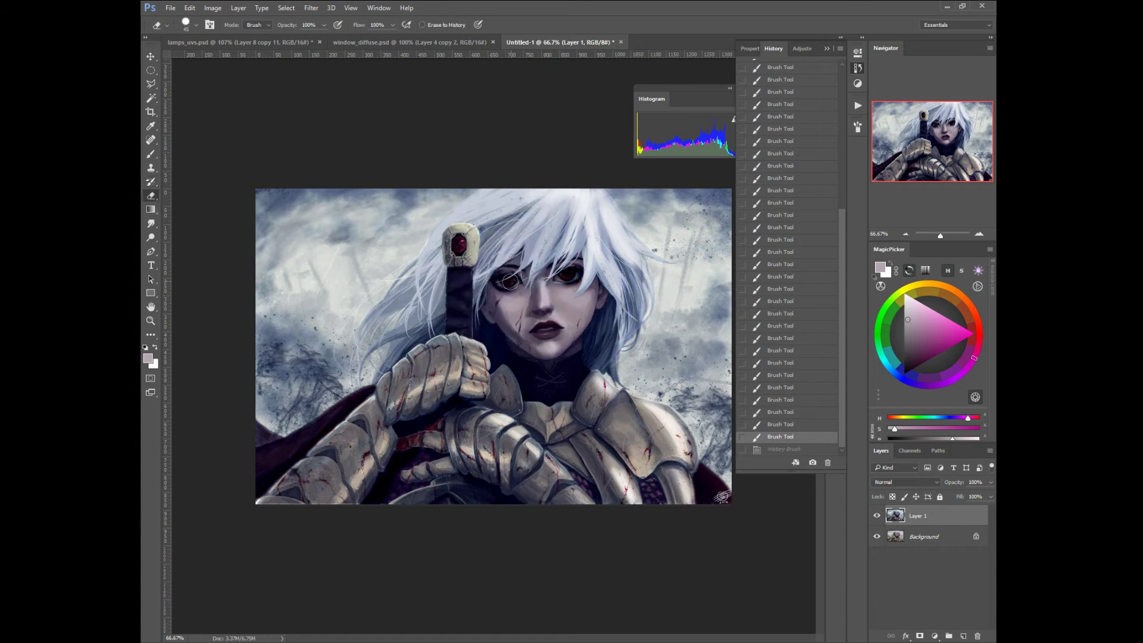
pyautogui.click(507, 281)
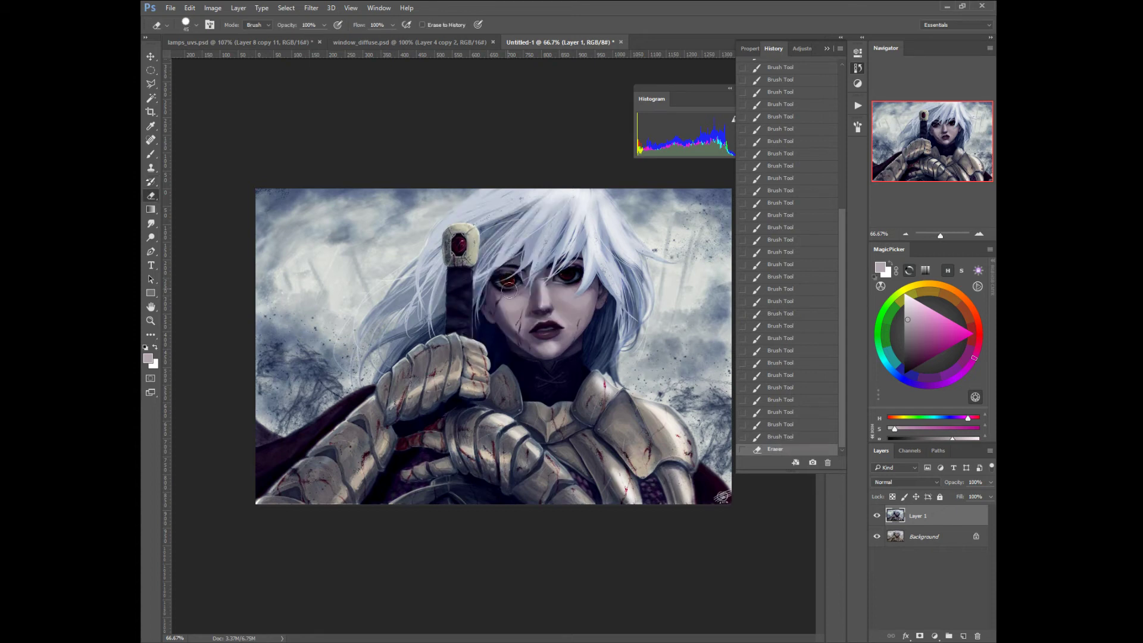
pyautogui.click(568, 275)
pyautogui.click(458, 244)
# Brush a dark gray sampled from the armor over the highlights on the back of the lower gauntlet.
pyautogui.rightClick(487, 456)
pyautogui.click(524, 423)
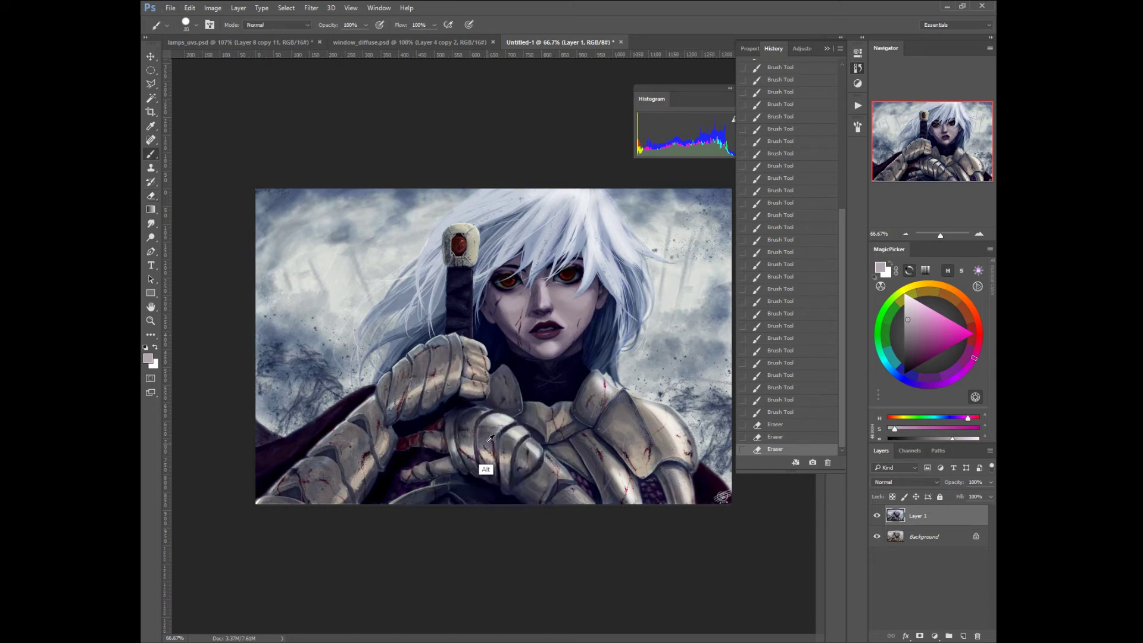
pyautogui.keyDown('alt'); pyautogui.click(486, 447); pyautogui.keyUp('alt')
pyautogui.click(486, 455)
pyautogui.click(487, 454)
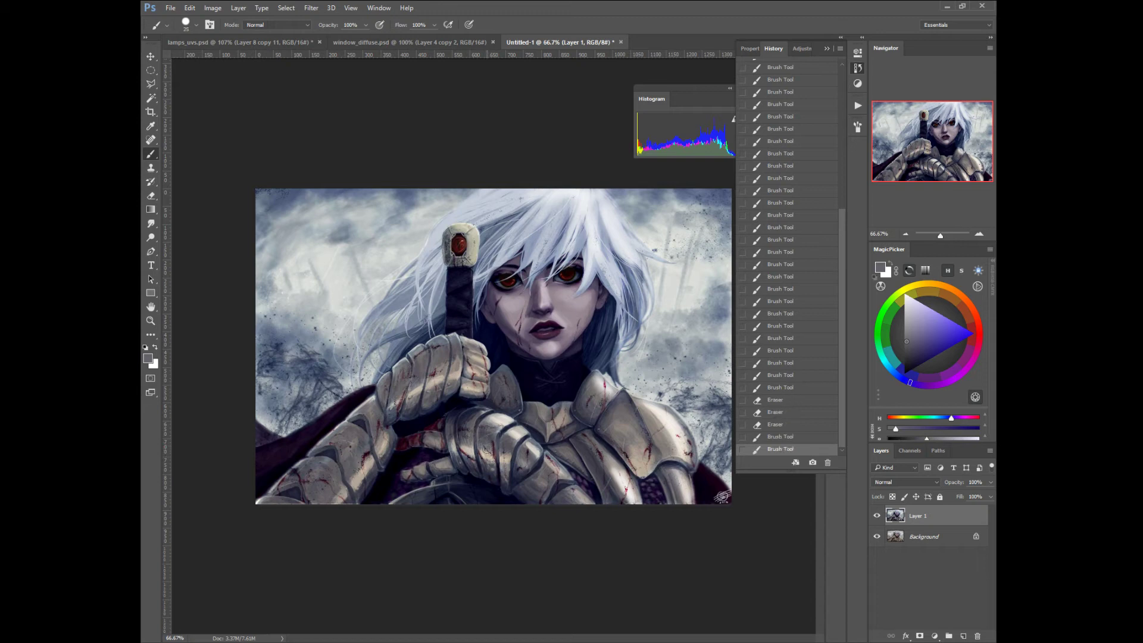
pyautogui.click(487, 457)
pyautogui.click(485, 451)
pyautogui.click(484, 447)
pyautogui.click(487, 442)
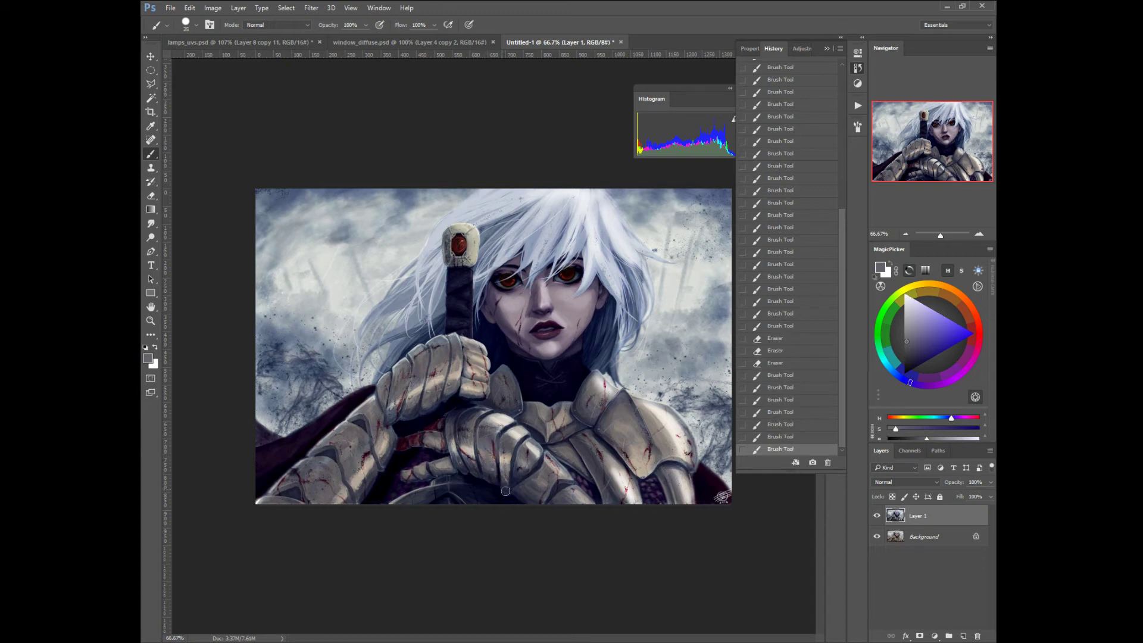
# Darken the lower plates of the same gauntlet near its cuff with the sampled gray.
pyautogui.click(506, 491)
pyautogui.click(505, 461)
pyautogui.click(508, 468)
pyautogui.click(513, 476)
pyautogui.click(523, 481)
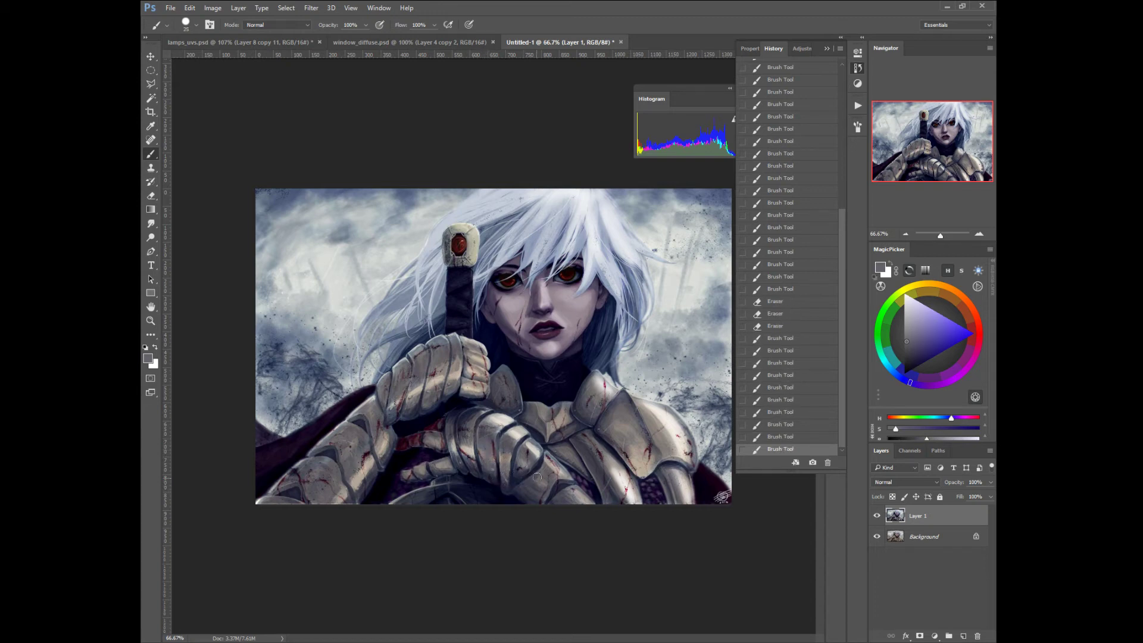
# Shade the knuckle and finger plates of the lower gauntlet in gray, reducing the brush size for the fingers.
pyautogui.click(468, 450)
pyautogui.click(463, 453)
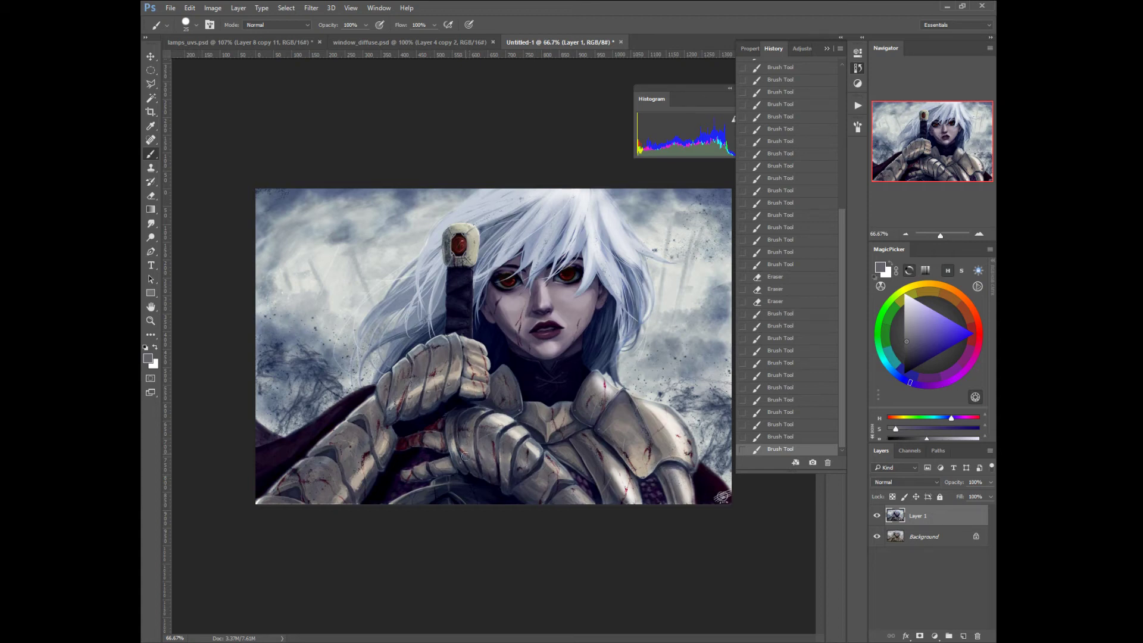
pyautogui.click(469, 457)
pyautogui.click(454, 440)
pyautogui.press('[')
pyautogui.press('[')
pyautogui.click(448, 450)
pyautogui.click(438, 448)
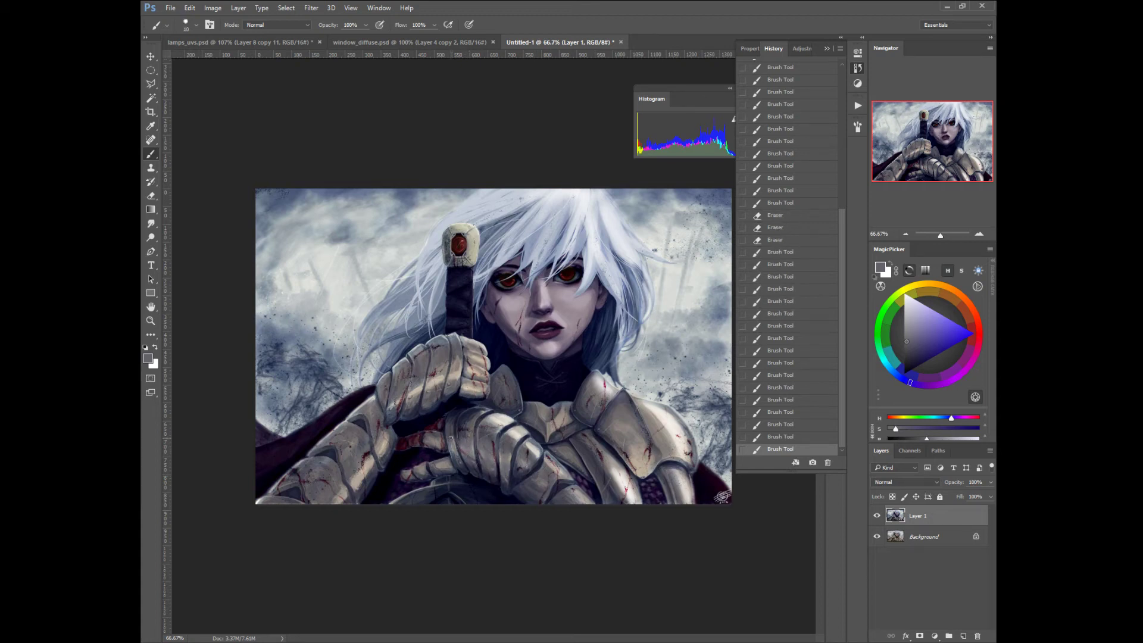
pyautogui.click(425, 447)
# Tone down the bright highlights on the raised gauntlet's plates with the gray, adjusting the brush size.
pyautogui.press(']')
pyautogui.press(']')
pyautogui.press(']')
pyautogui.click(456, 367)
pyautogui.click(440, 375)
pyautogui.click(435, 381)
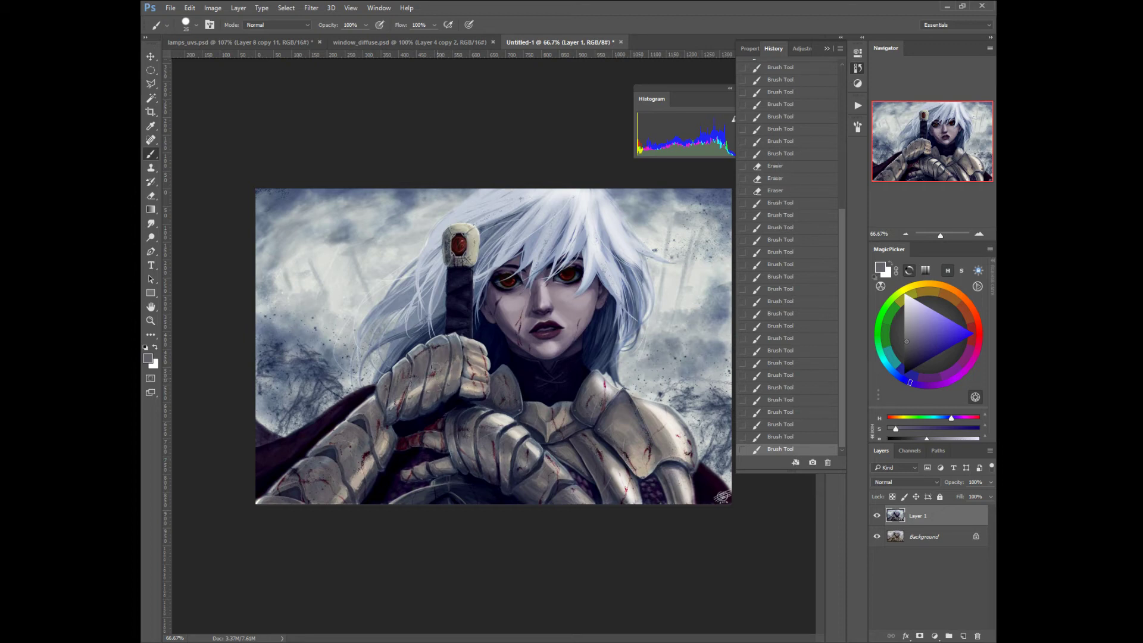
pyautogui.click(421, 403)
pyautogui.press('[')
pyautogui.click(396, 408)
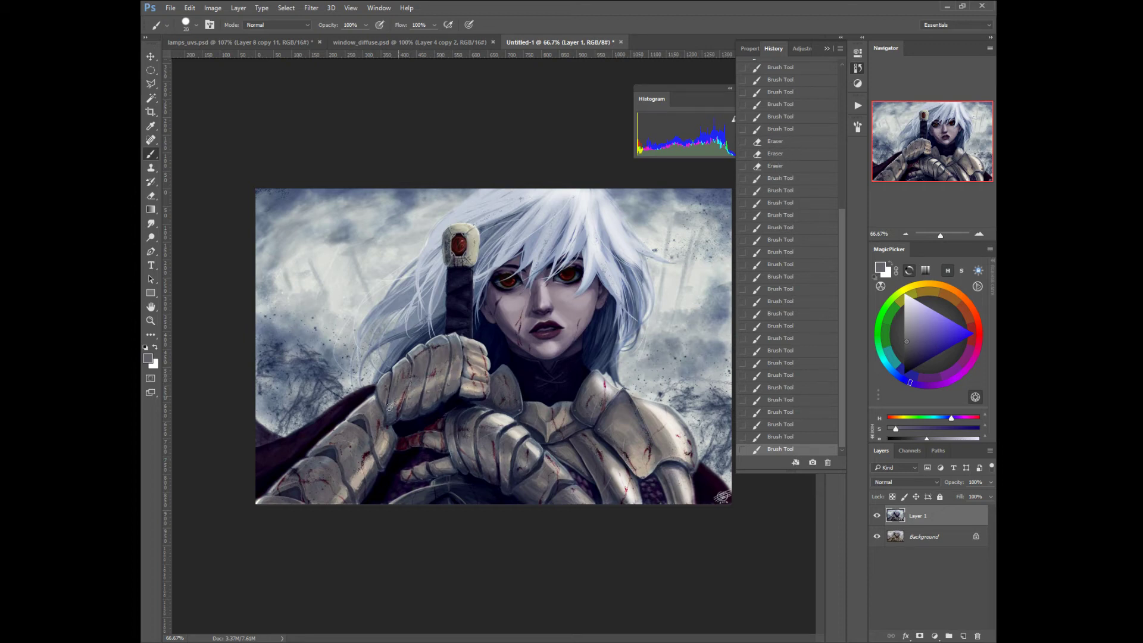
pyautogui.click(388, 407)
# Brush gray shading along the underside of the raised arm's forearm armor.
pyautogui.click(384, 449)
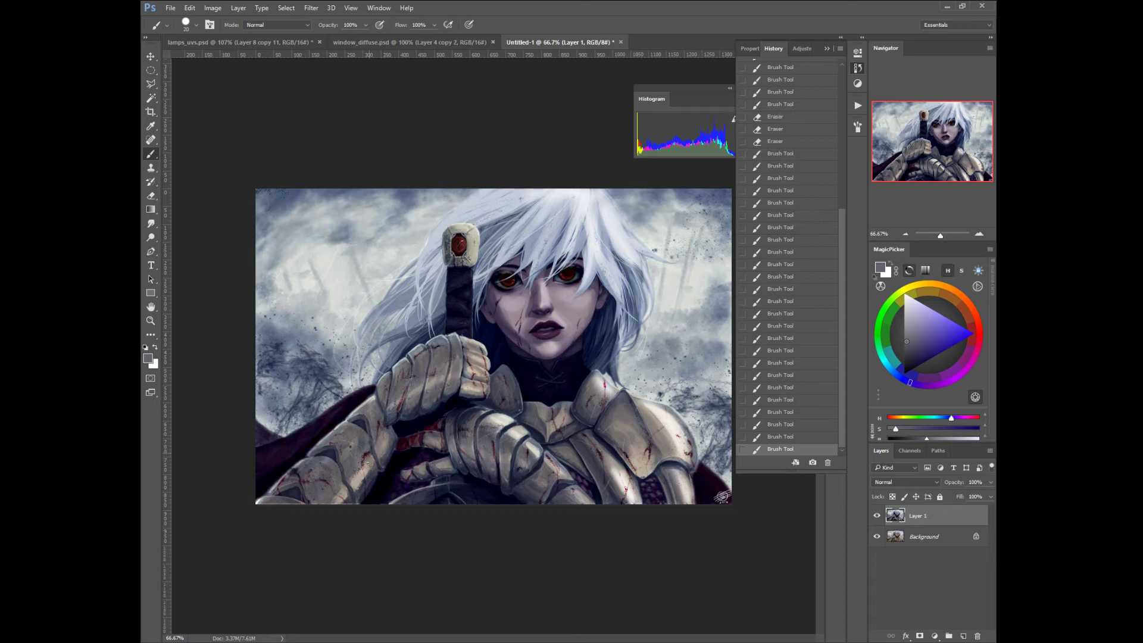
pyautogui.click(352, 487)
pyautogui.click(337, 502)
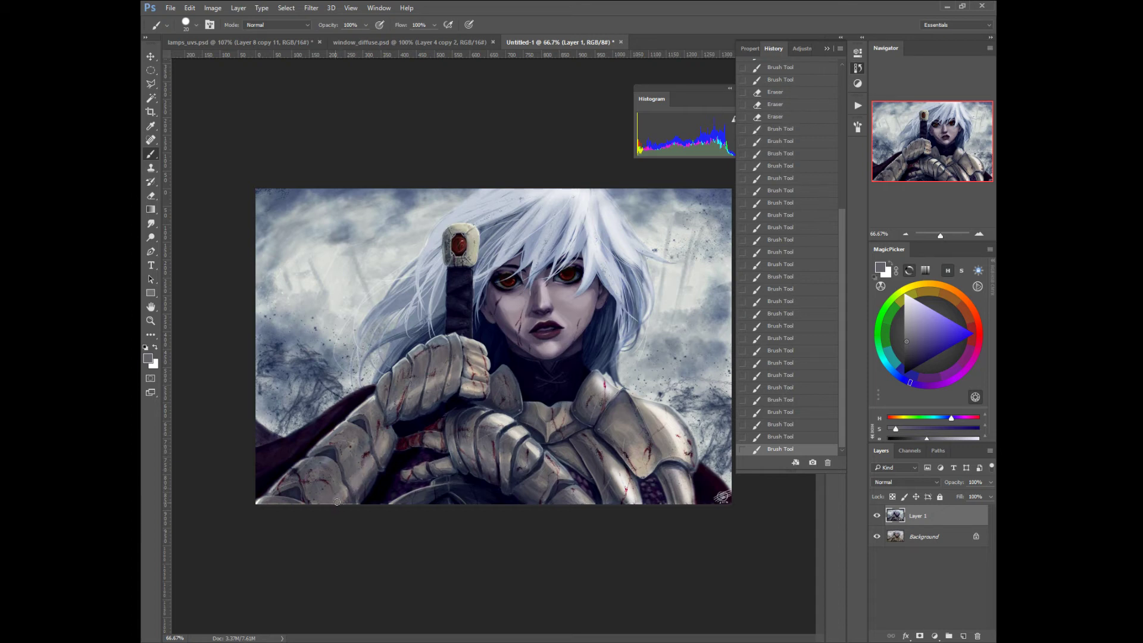
# Sample a pale warm white from the armor and paint small highlights on the raised gauntlet's fingers with a smaller brush.
pyautogui.keyDown('alt'); pyautogui.click(501, 423); pyautogui.keyUp('alt')
pyautogui.press('[')
pyautogui.press('[')
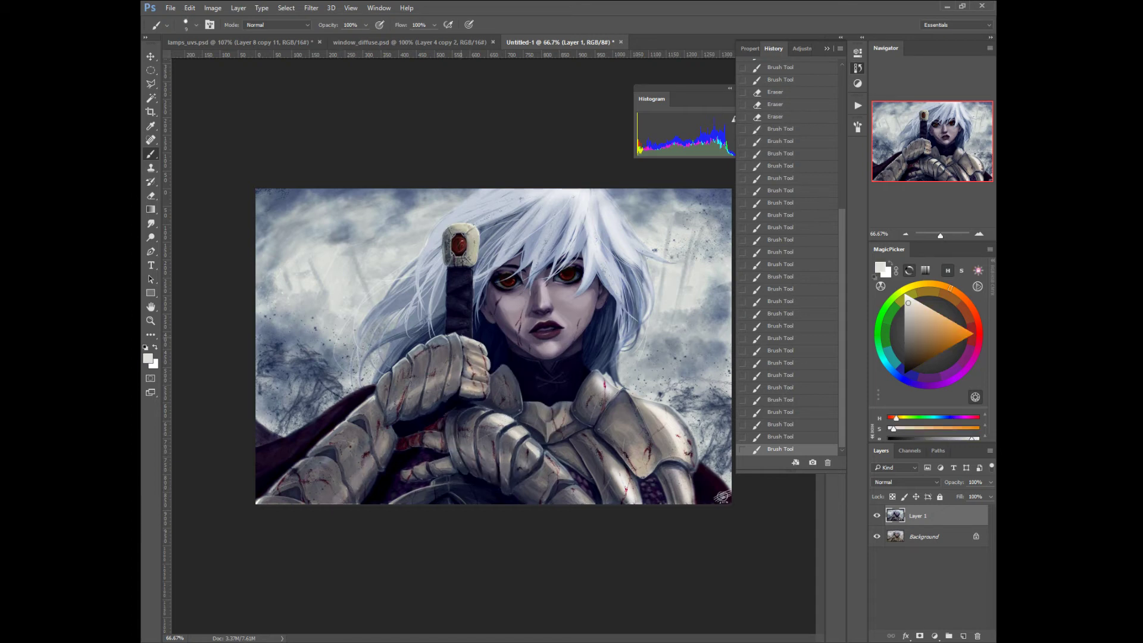
pyautogui.click(479, 346)
pyautogui.click(480, 348)
pyautogui.click(481, 350)
pyautogui.click(485, 355)
pyautogui.click(487, 357)
pyautogui.click(477, 368)
pyautogui.moveTo(468, 382); pyautogui.dragTo(483, 386)
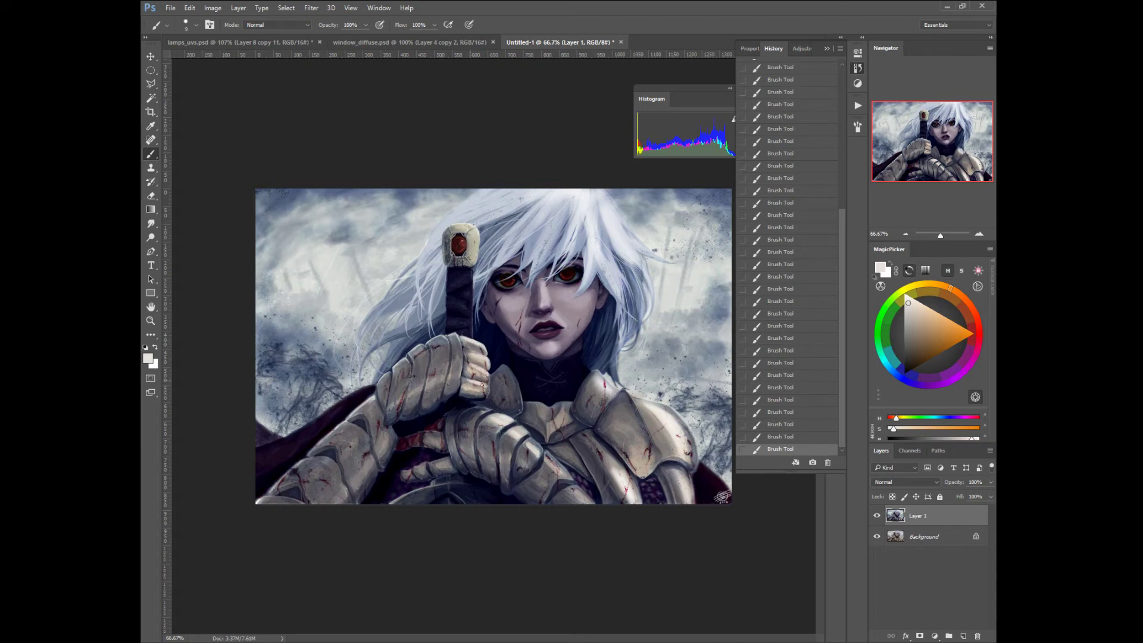
# Paint pale highlights along the plate edges on the back of the raised gauntlet, and enlarge the brush.
pyautogui.moveTo(461, 336); pyautogui.dragTo(461, 374)
pyautogui.moveTo(444, 337)
pyautogui.mouseDown()
pyautogui.moveTo(448, 379)
pyautogui.moveTo(425, 365)
pyautogui.moveTo(422, 395)
pyautogui.mouseUp()
pyautogui.press(']')
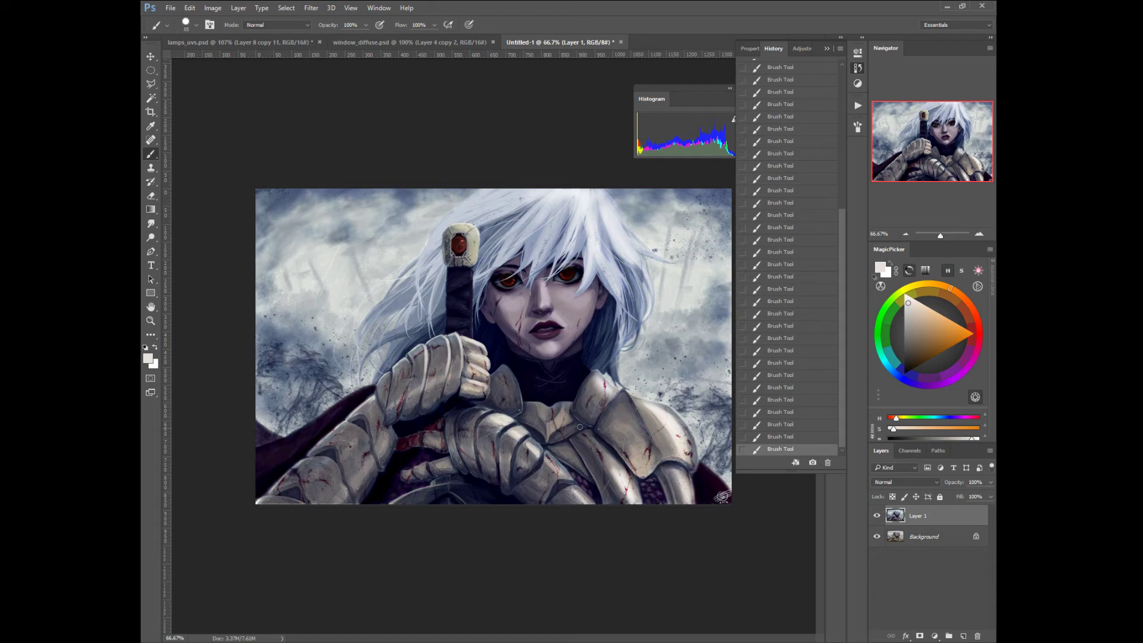
pyautogui.press(']')
# Compare the repainted armor with the Background by hiding and showing Layer 1 repeatedly.
pyautogui.click(877, 516)
pyautogui.click(877, 517)
pyautogui.click(877, 516)
pyautogui.click(877, 516)
pyautogui.click(878, 516)
pyautogui.click(877, 516)
# Touch up with sampled pale pink on the pommel gem, slate blue from beside the cheek and dark navy from the armor.
pyautogui.press('[')
pyautogui.keyDown('alt'); pyautogui.click(462, 238); pyautogui.keyUp('alt')
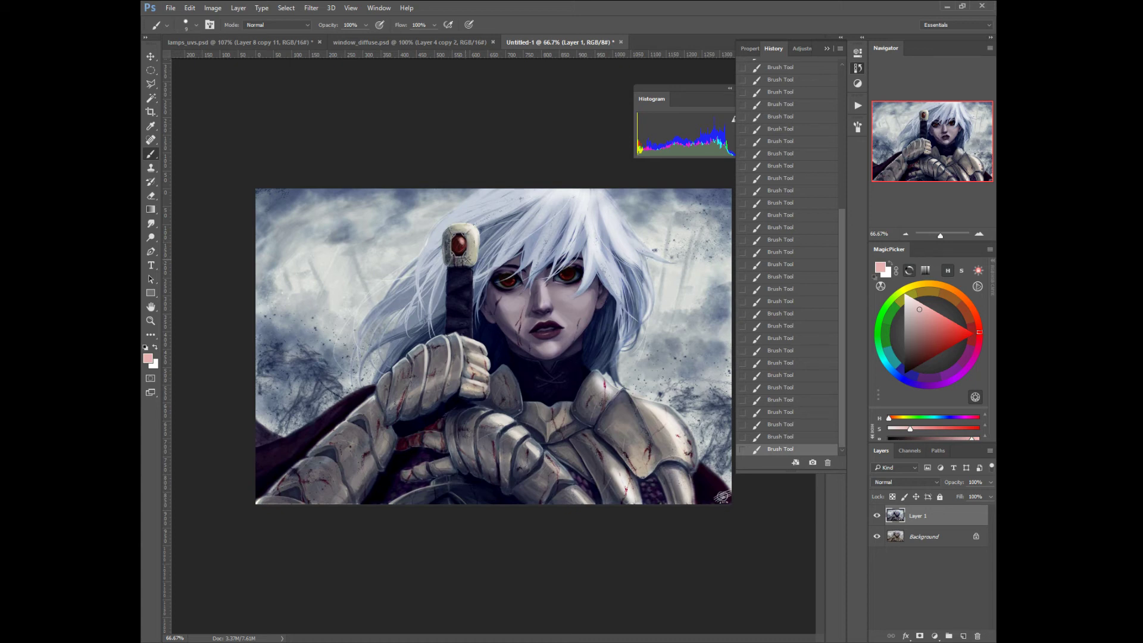
pyautogui.keyDown('alt'); pyautogui.click(594, 310); pyautogui.keyUp('alt')
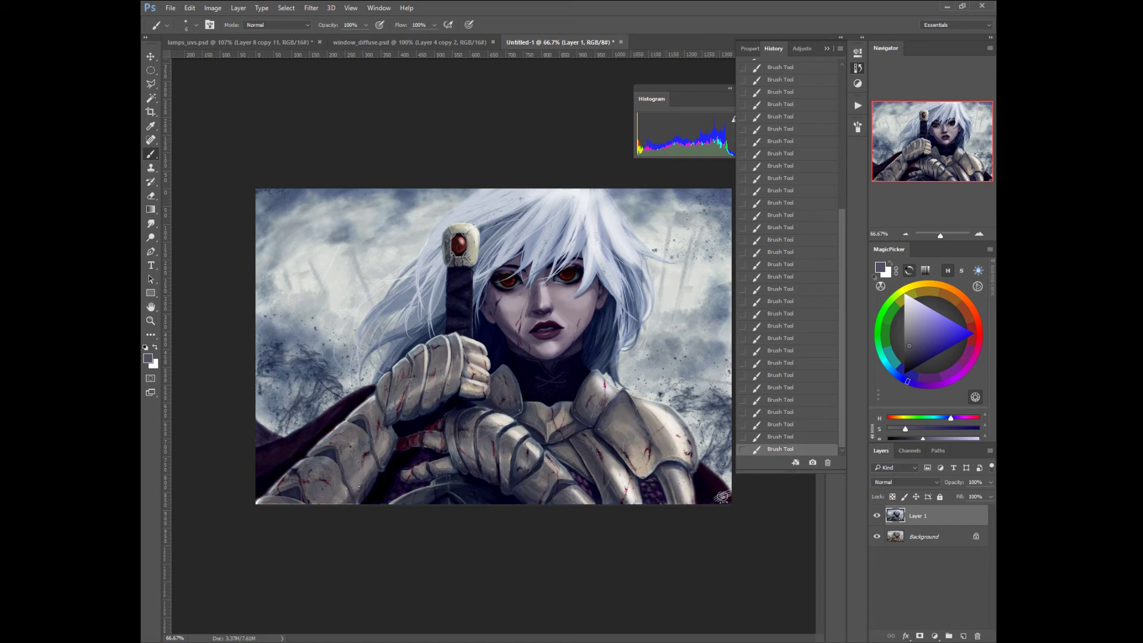
pyautogui.keyDown('alt'); pyautogui.click(475, 477); pyautogui.keyUp('alt')
pyautogui.press(']')
pyautogui.press(']')
pyautogui.press(']')
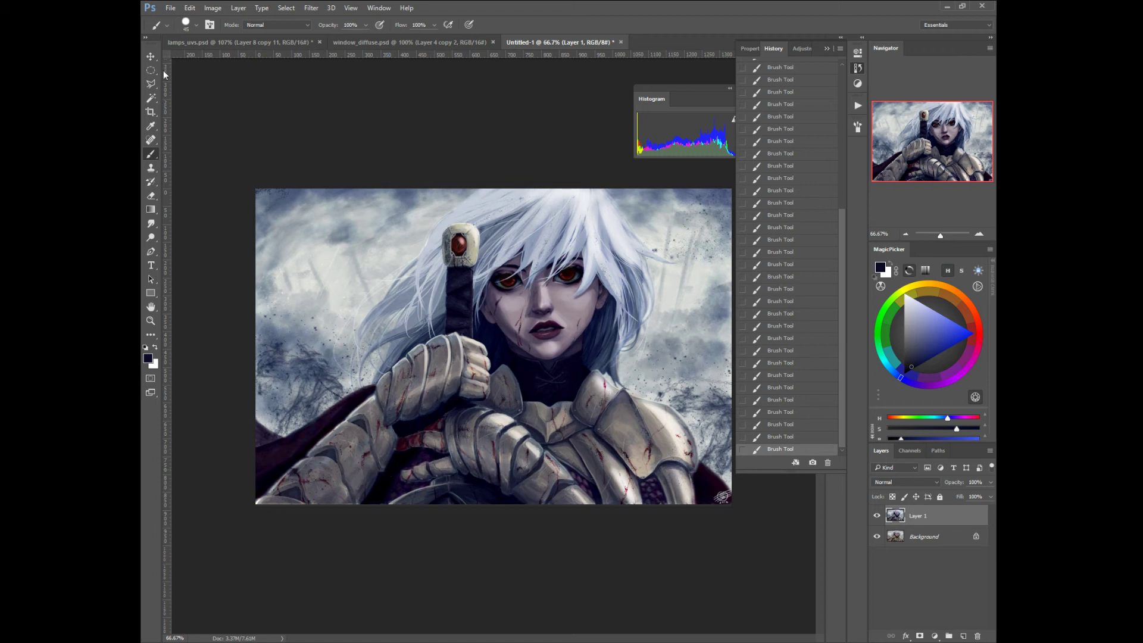
# Select the cloudy background on both sides of the warrior with the Lasso tool, tracing the hair, cape and shoulder edges.
pyautogui.click(151, 85)
pyautogui.rightClick(151, 86)
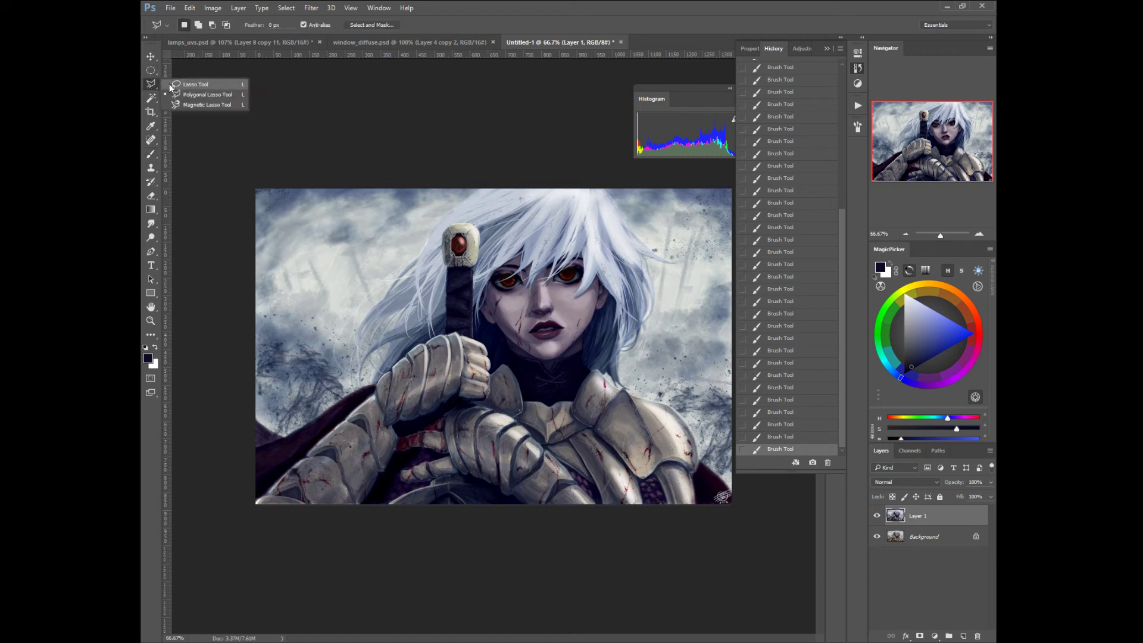
pyautogui.click(178, 84)
pyautogui.moveTo(473, 194)
pyautogui.mouseDown()
pyautogui.moveTo(355, 328)
pyautogui.moveTo(346, 390)
pyautogui.mouseUp()
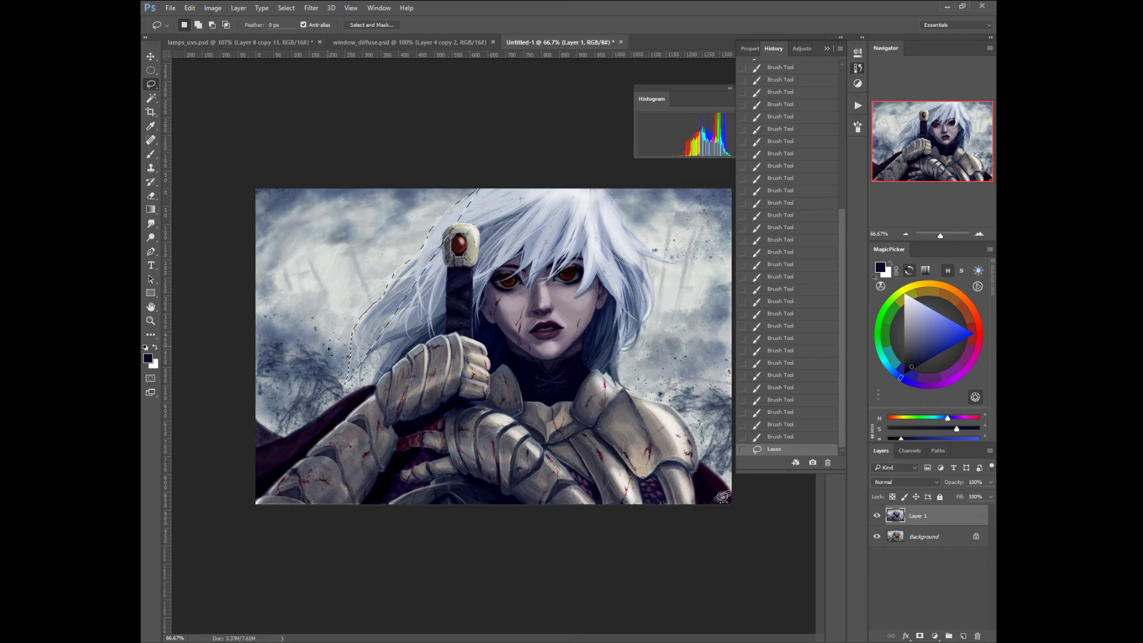
pyautogui.hotkey('ctrl', 'd')
pyautogui.moveTo(493, 187)
pyautogui.mouseDown()
pyautogui.moveTo(435, 225)
pyautogui.moveTo(378, 305)
pyautogui.mouseUp()
pyautogui.moveTo(349, 359)
pyautogui.mouseDown()
pyautogui.moveTo(412, 307)
pyautogui.moveTo(367, 351)
pyautogui.moveTo(411, 311)
pyautogui.moveTo(355, 390)
pyautogui.moveTo(385, 348)
pyautogui.moveTo(318, 420)
pyautogui.moveTo(269, 440)
pyautogui.moveTo(249, 417)
pyautogui.moveTo(239, 277)
pyautogui.moveTo(448, 174)
pyautogui.moveTo(487, 171)
pyautogui.mouseUp()
pyautogui.press('shift')
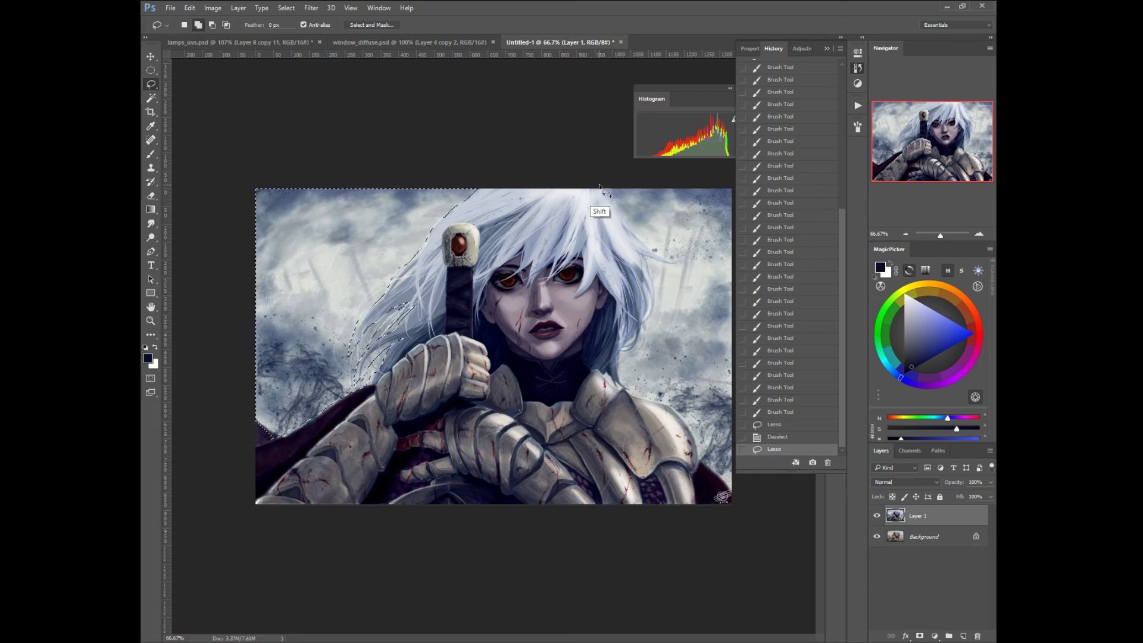
pyautogui.moveTo(604, 190)
pyautogui.mouseDown()
pyautogui.moveTo(679, 265)
pyautogui.moveTo(636, 248)
pyautogui.moveTo(652, 277)
pyautogui.moveTo(639, 338)
pyautogui.moveTo(623, 354)
pyautogui.moveTo(625, 387)
pyautogui.moveTo(677, 409)
pyautogui.moveTo(706, 469)
pyautogui.moveTo(736, 495)
pyautogui.moveTo(757, 233)
pyautogui.moveTo(746, 169)
pyautogui.moveTo(640, 185)
pyautogui.mouseUp()
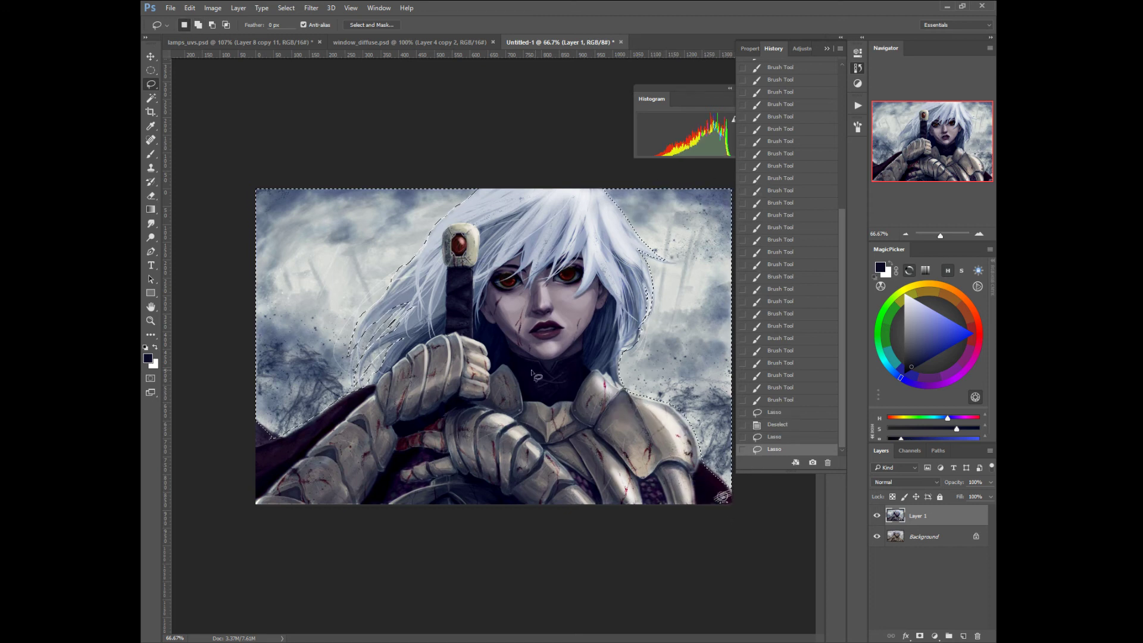
# Adjust the selected background with Hue/Saturation at Saturation +32 and Lightness -26, and clear the selection.
pyautogui.middleClick(467, 412)
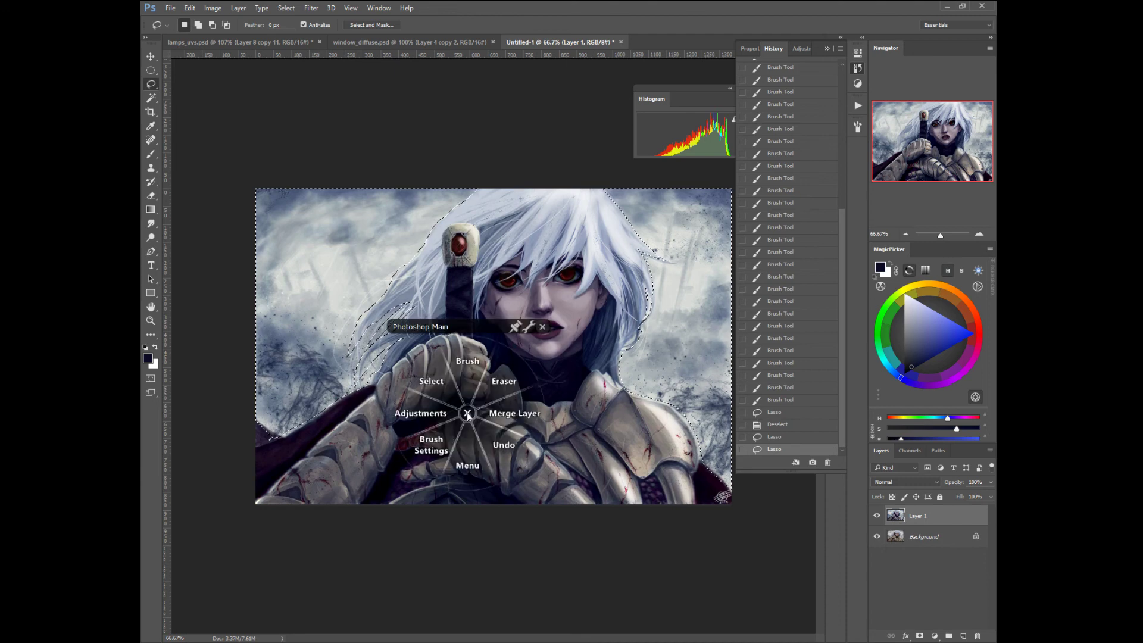
pyautogui.click(413, 417)
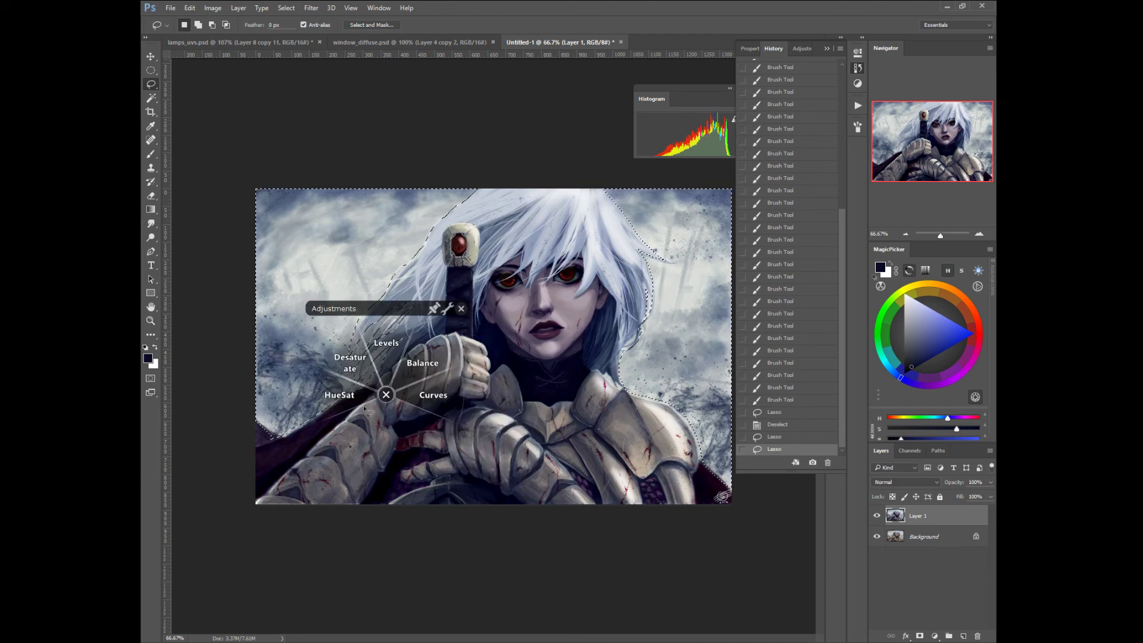
pyautogui.click(427, 398)
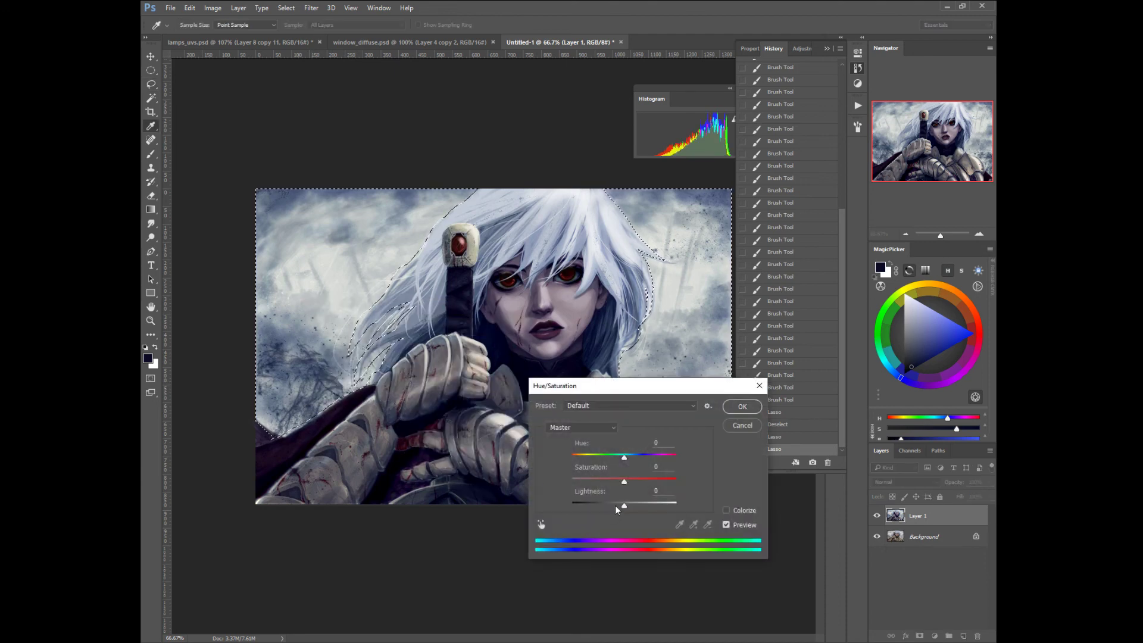
pyautogui.moveTo(620, 506); pyautogui.dragTo(612, 504)
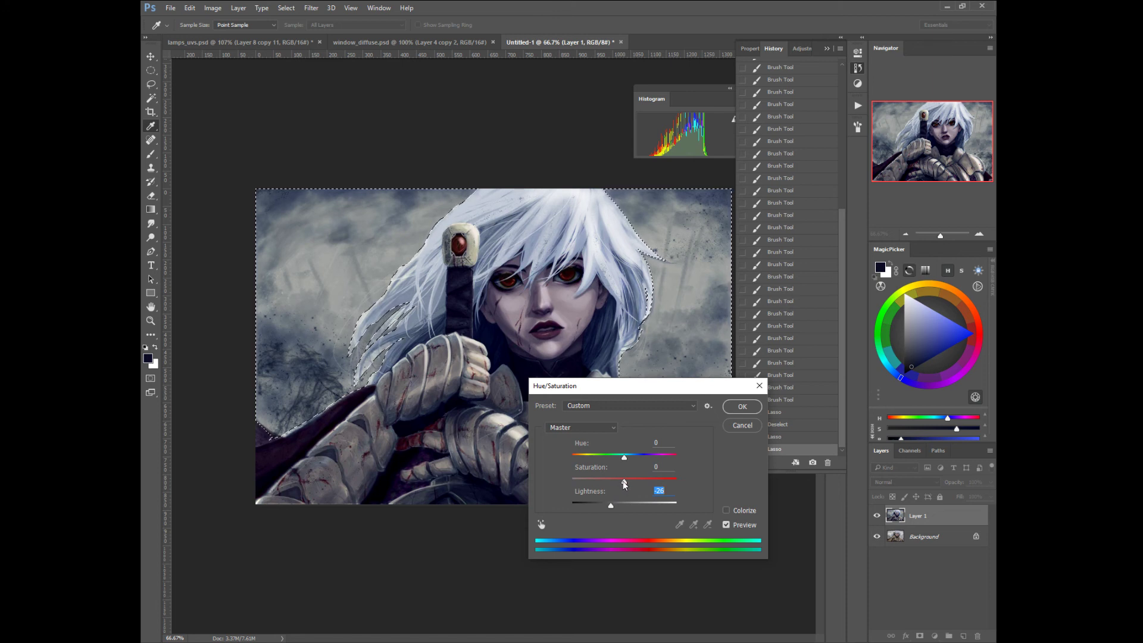
pyautogui.moveTo(625, 482); pyautogui.dragTo(642, 484)
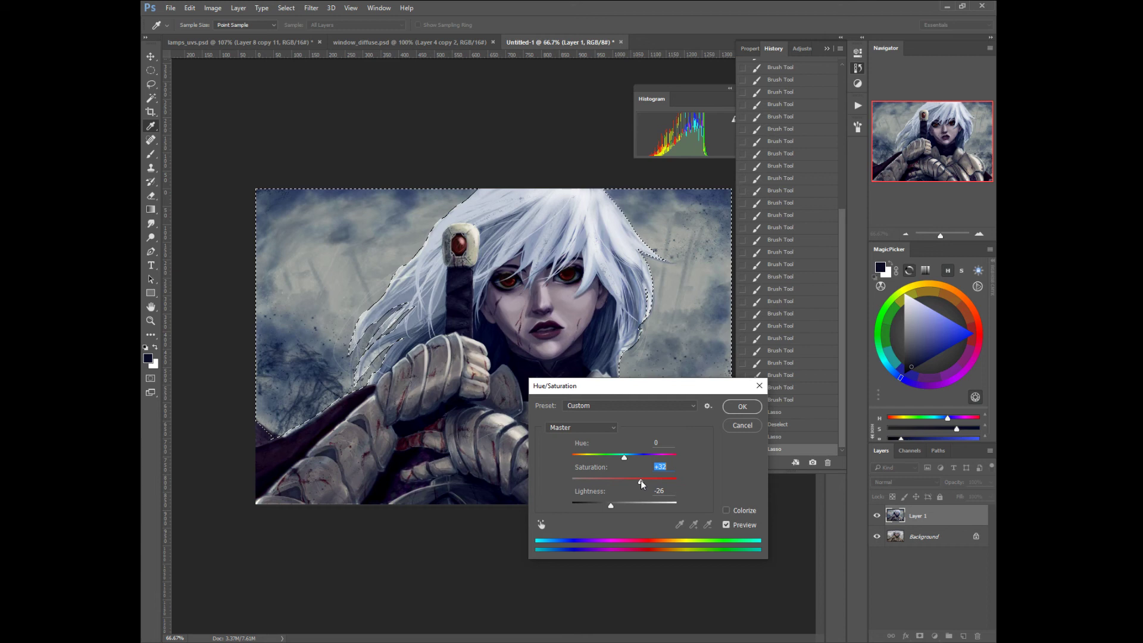
pyautogui.click(742, 408)
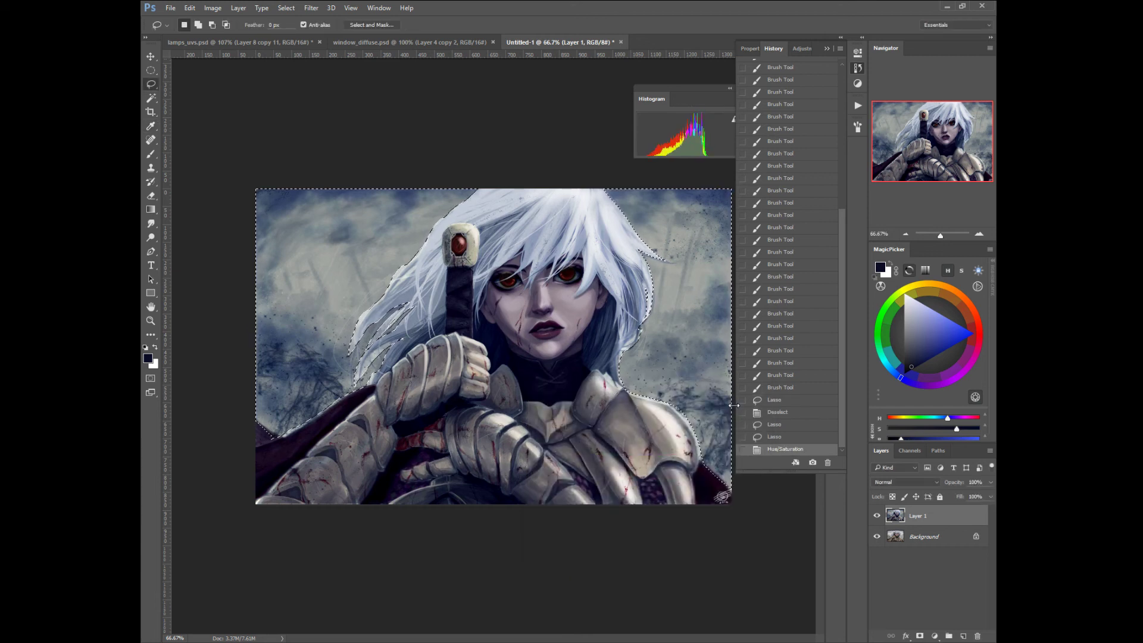
pyautogui.rightClick(501, 435)
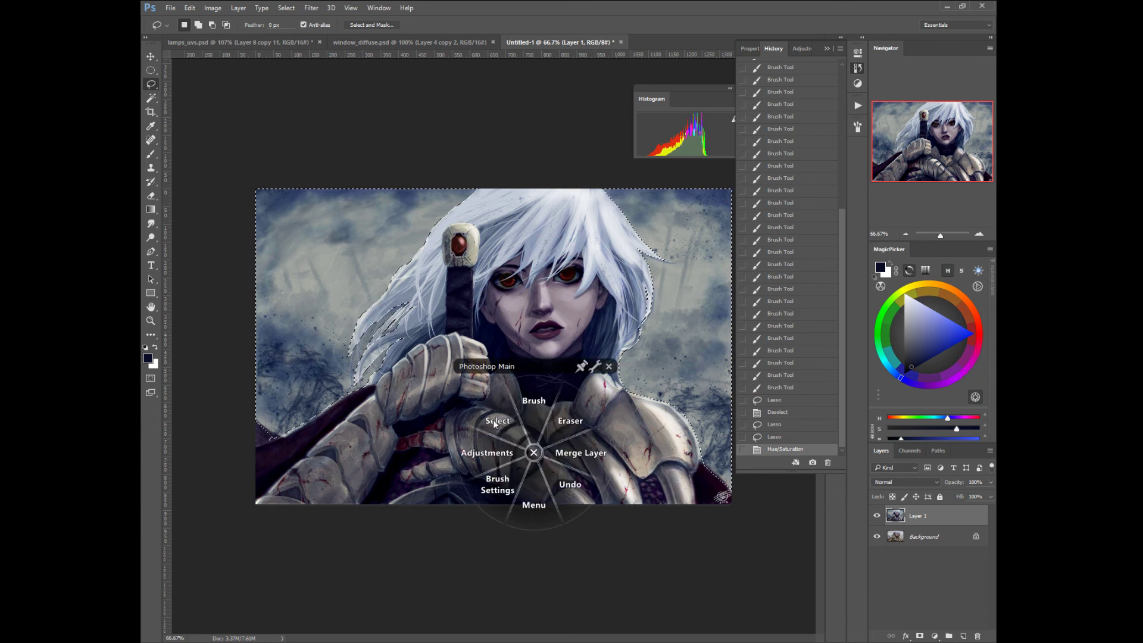
pyautogui.click(469, 404)
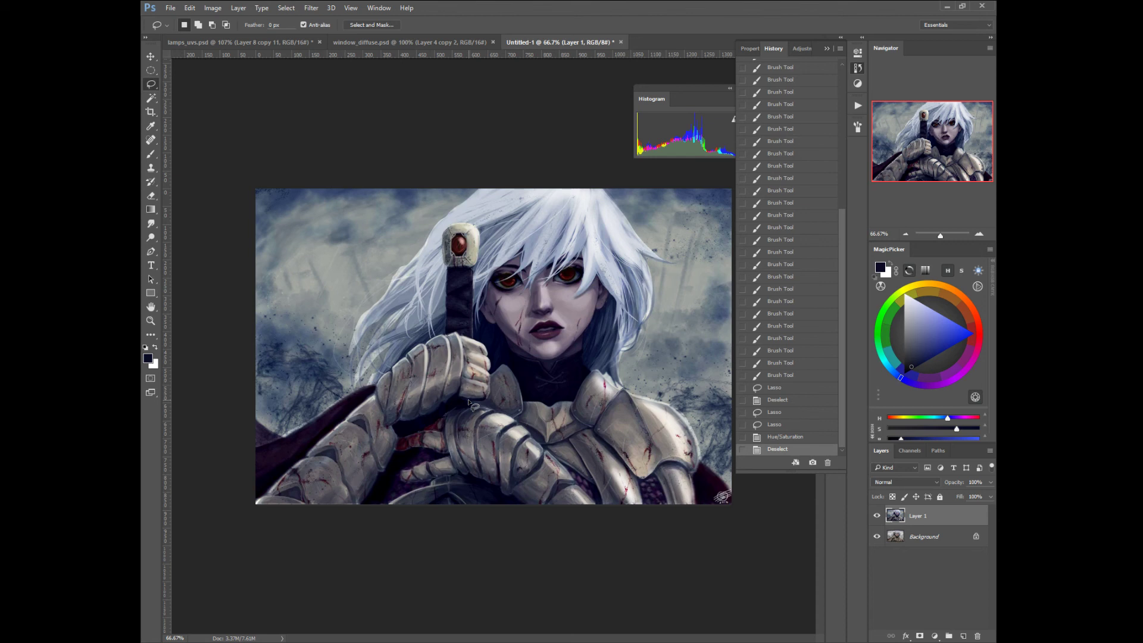
# Sample the brownish red of the original lips with Layer 1 hidden, and paint it along the lower lip on Layer 1 with a smaller brush.
pyautogui.press('b')
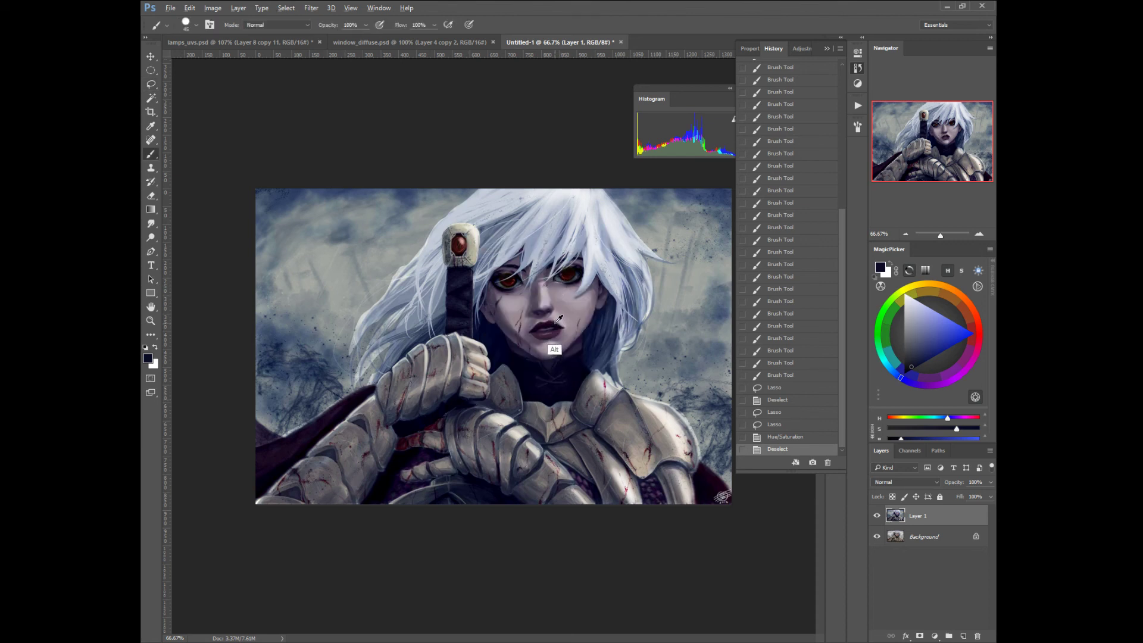
pyautogui.click(877, 516)
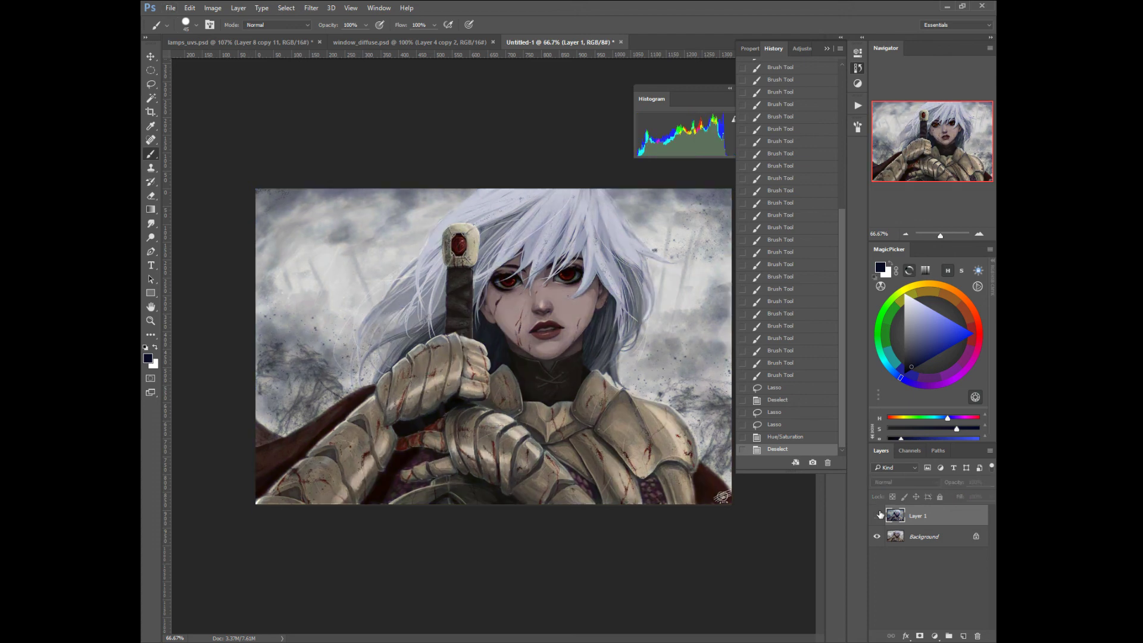
pyautogui.keyDown('alt'); pyautogui.click(554, 329); pyautogui.keyUp('alt')
pyautogui.hotkey('ctrl', ',')
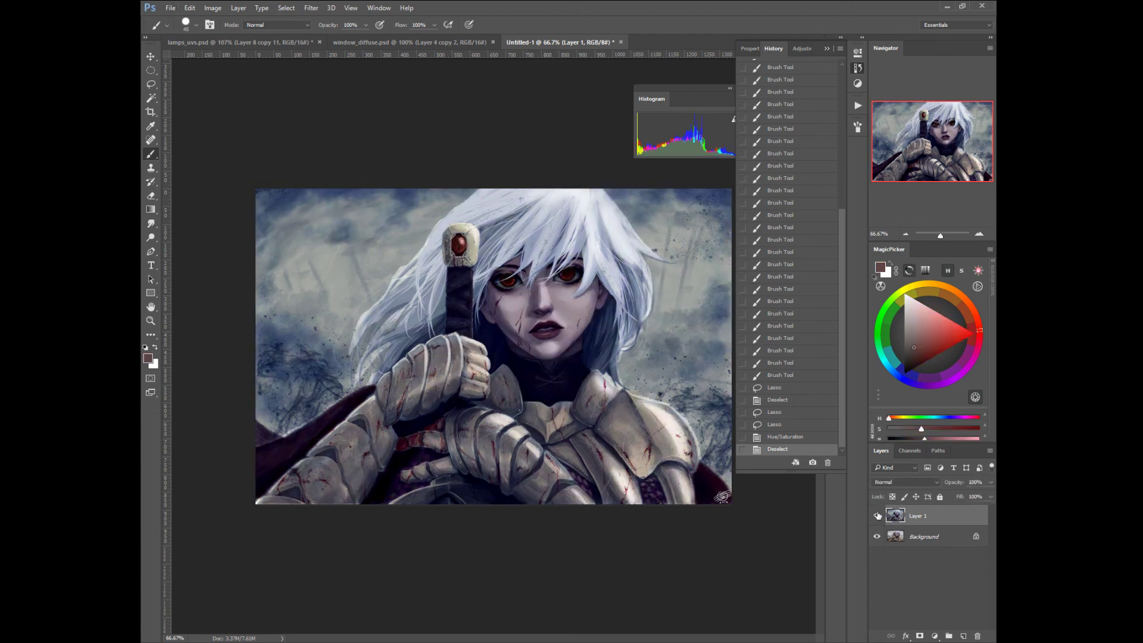
pyautogui.press('[')
pyautogui.press('[')
pyautogui.press('[')
pyautogui.moveTo(556, 331); pyautogui.dragTo(555, 331)
pyautogui.moveTo(556, 331); pyautogui.dragTo(542, 332)
# Refine the corner of the lips on the sword side with a lighter muted red and sampled dark plum, and compare Layer 1 with the Background.
pyautogui.click(919, 326)
pyautogui.moveTo(543, 333)
pyautogui.mouseDown()
pyautogui.moveTo(548, 324)
pyautogui.moveTo(539, 330)
pyautogui.mouseUp()
pyautogui.keyDown('alt'); pyautogui.click(537, 334); pyautogui.keyUp('alt')
pyautogui.moveTo(536, 329); pyautogui.dragTo(532, 328)
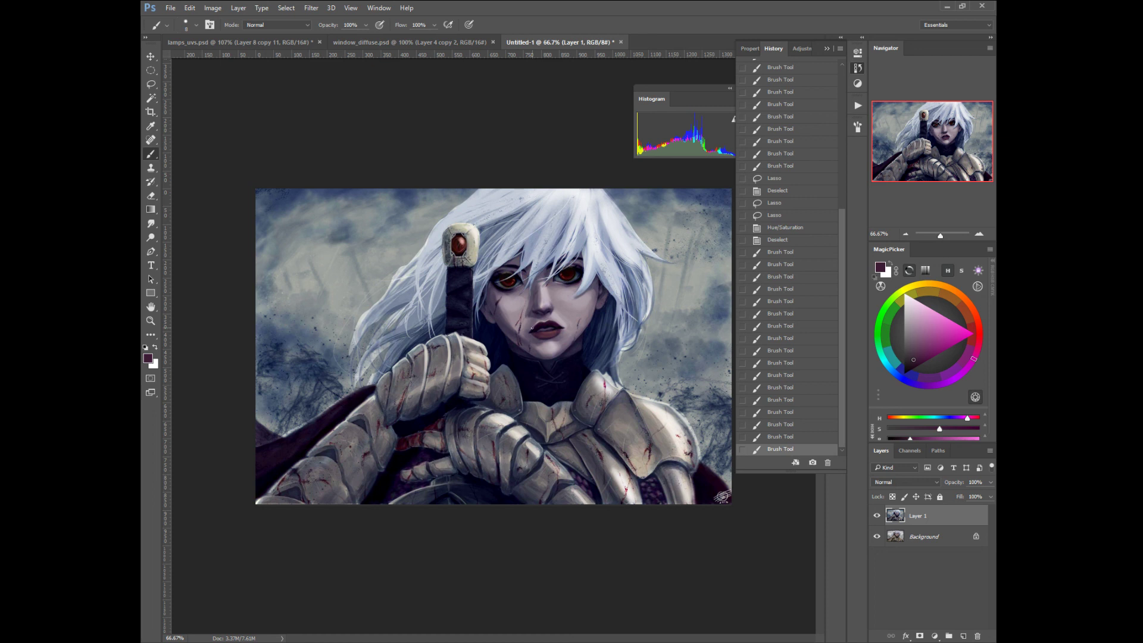
pyautogui.click(877, 516)
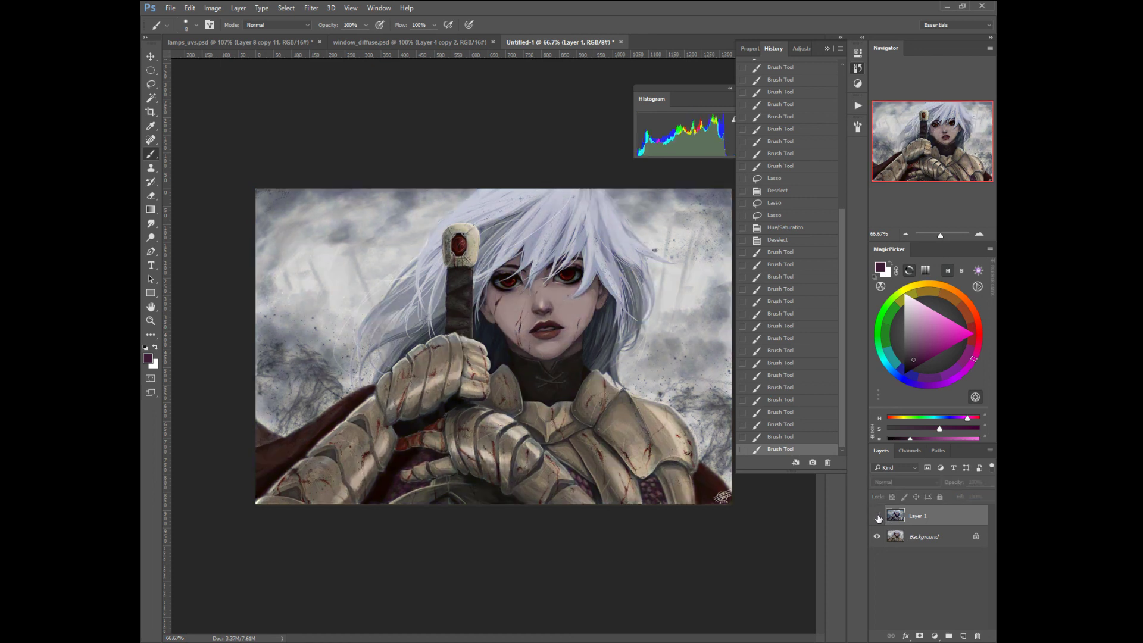
pyautogui.click(878, 517)
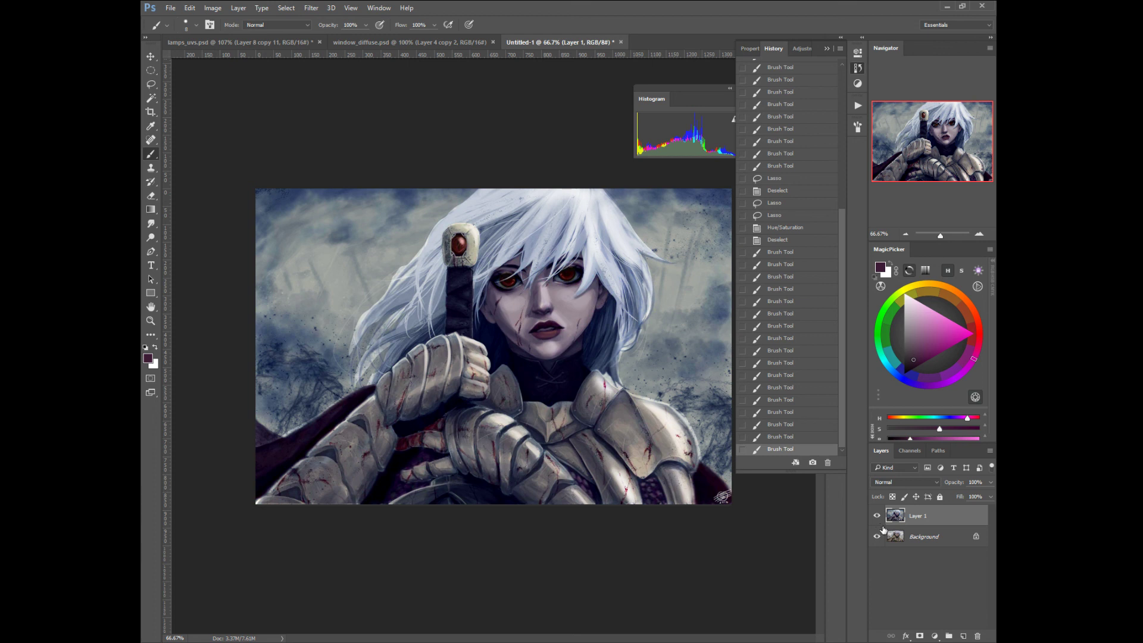
# Paint sampled near-black navy into the shadows and plate edges of the raised arm's forearm armor, and compare Layer 1 with the Background.
pyautogui.keyDown('alt'); pyautogui.click(404, 420); pyautogui.keyUp('alt')
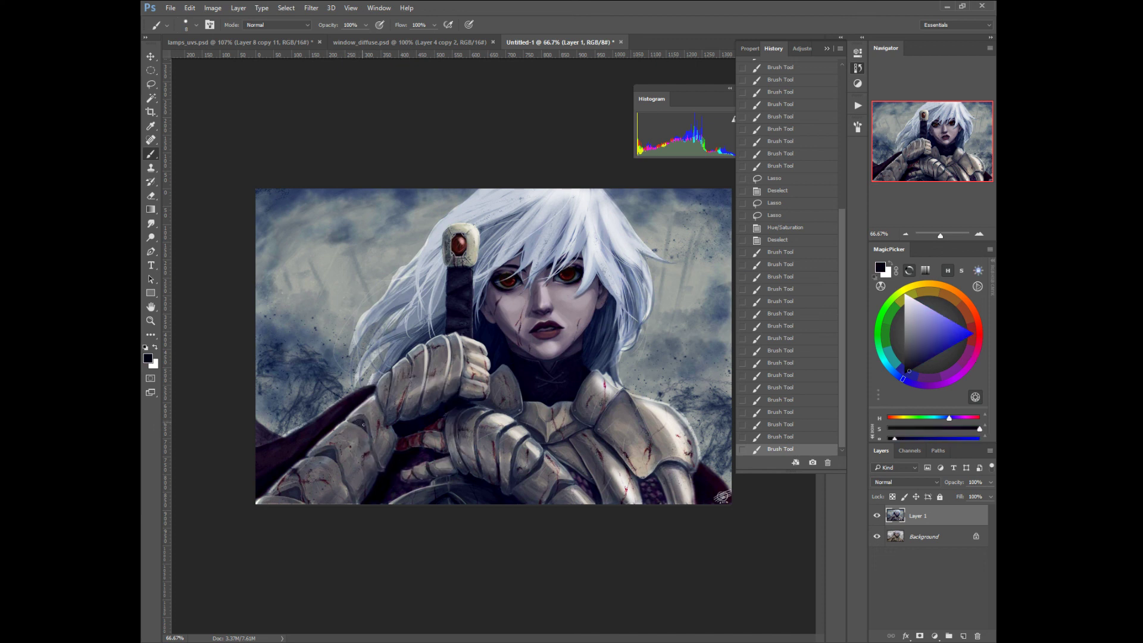
pyautogui.moveTo(361, 425)
pyautogui.mouseDown()
pyautogui.moveTo(328, 427)
pyautogui.moveTo(336, 458)
pyautogui.moveTo(323, 452)
pyautogui.moveTo(283, 495)
pyautogui.mouseUp()
pyautogui.moveTo(335, 451)
pyautogui.mouseDown()
pyautogui.moveTo(369, 446)
pyautogui.moveTo(357, 432)
pyautogui.mouseUp()
pyautogui.moveTo(354, 428); pyautogui.dragTo(341, 411)
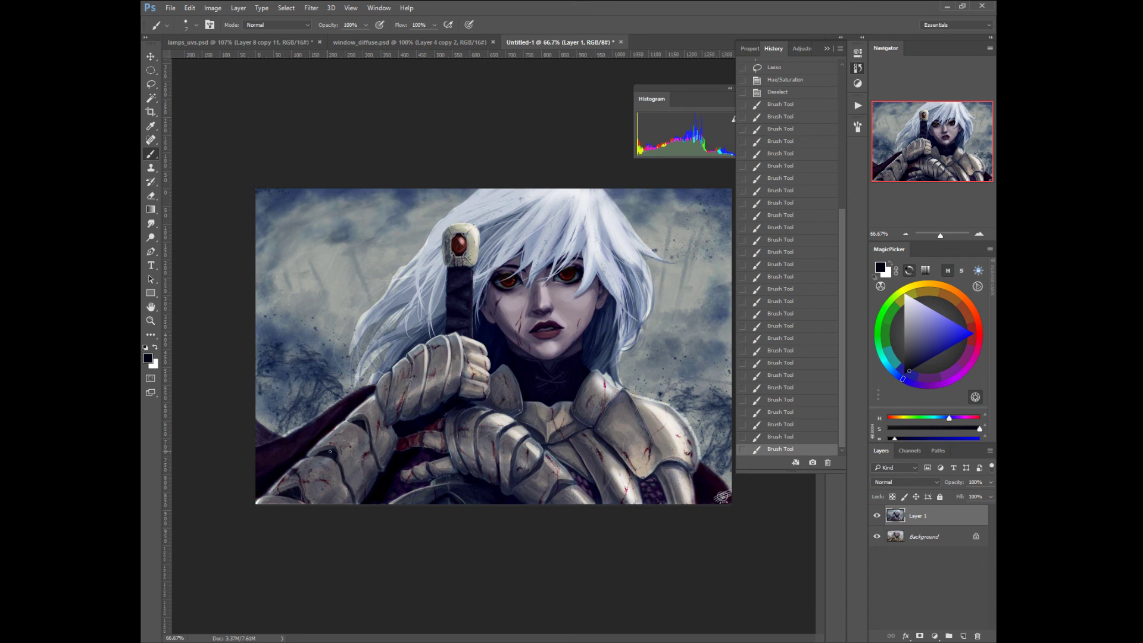
pyautogui.moveTo(330, 452); pyautogui.dragTo(281, 491)
pyautogui.click(877, 517)
pyautogui.click(877, 517)
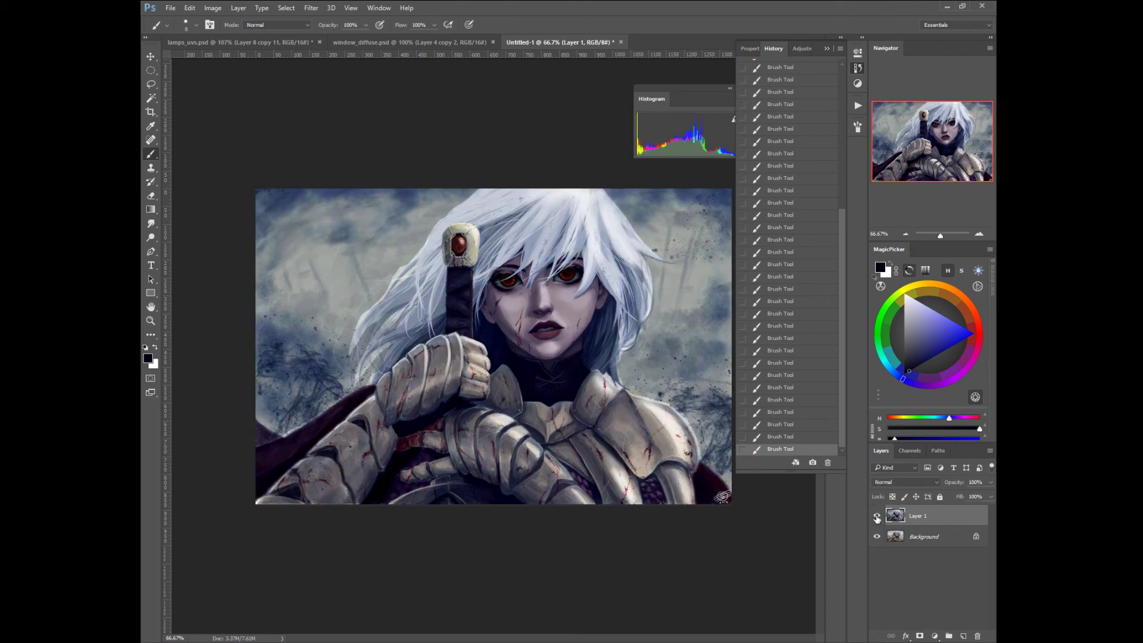